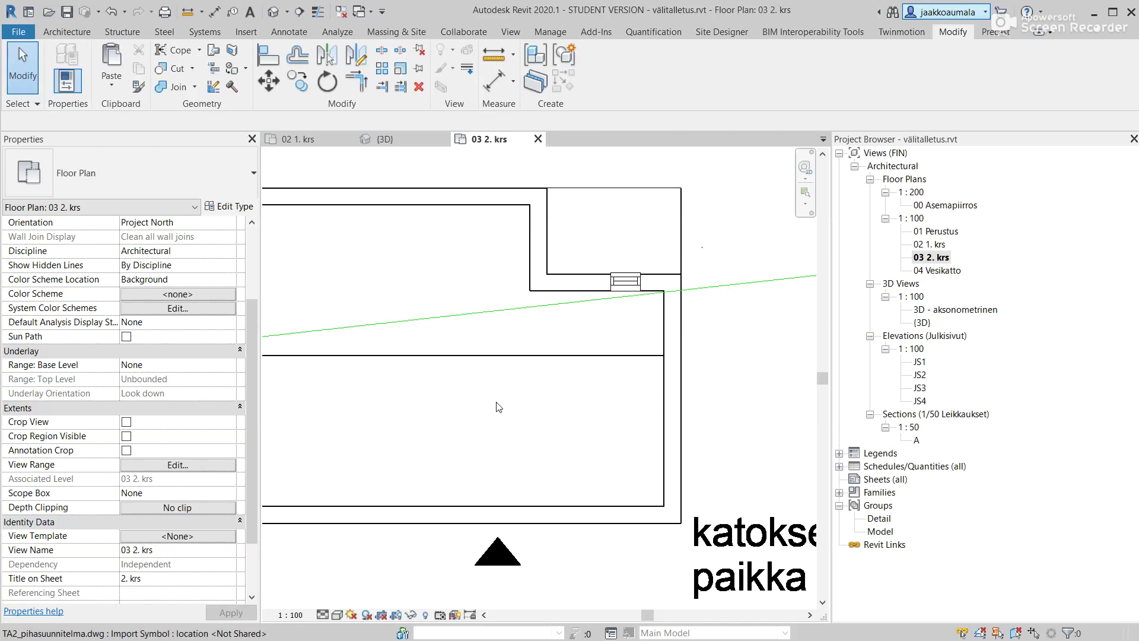
# Start a Pinnakaide - 1000mm railing path sketch on the 03 2. krs plan
pyautogui.click(930, 261)
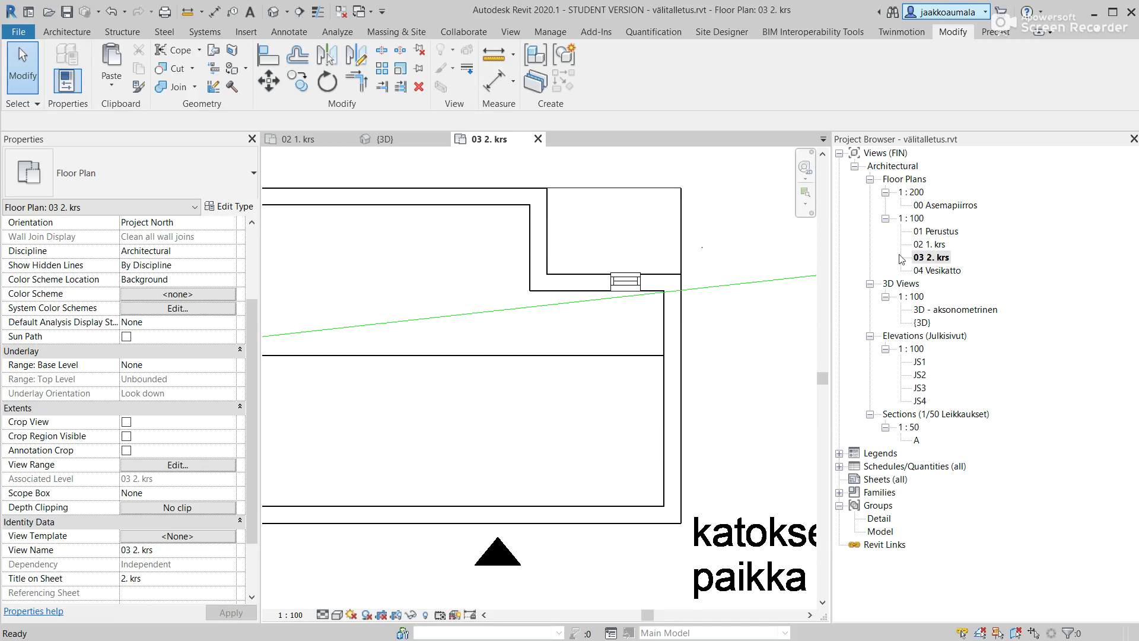
pyautogui.click(67, 31)
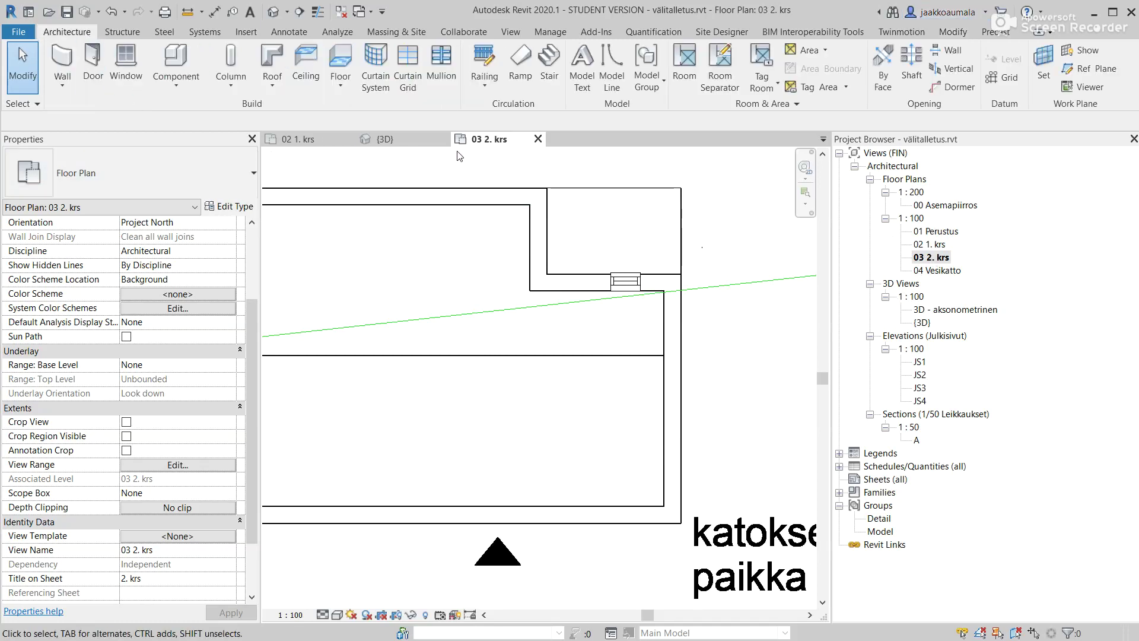
pyautogui.click(485, 57)
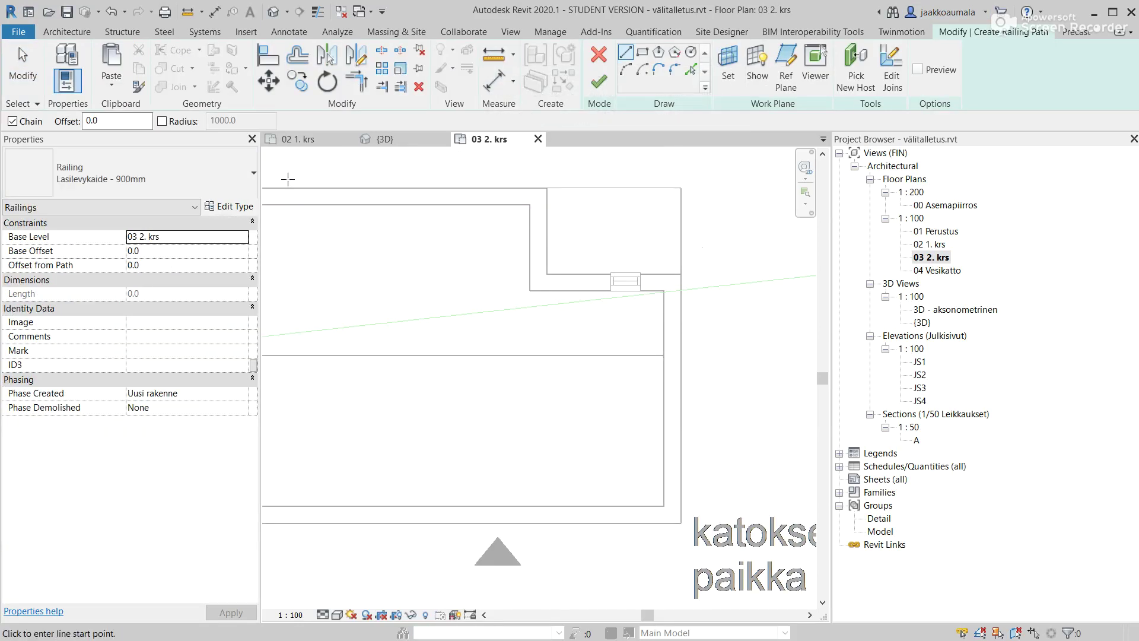
pyautogui.click(254, 173)
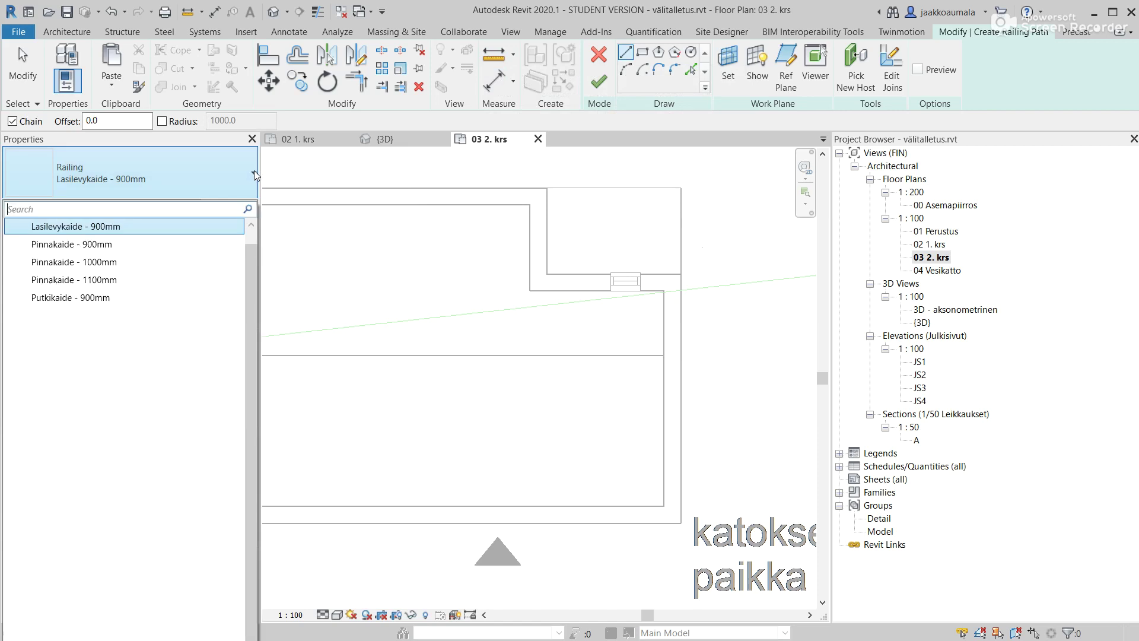
pyautogui.click(76, 263)
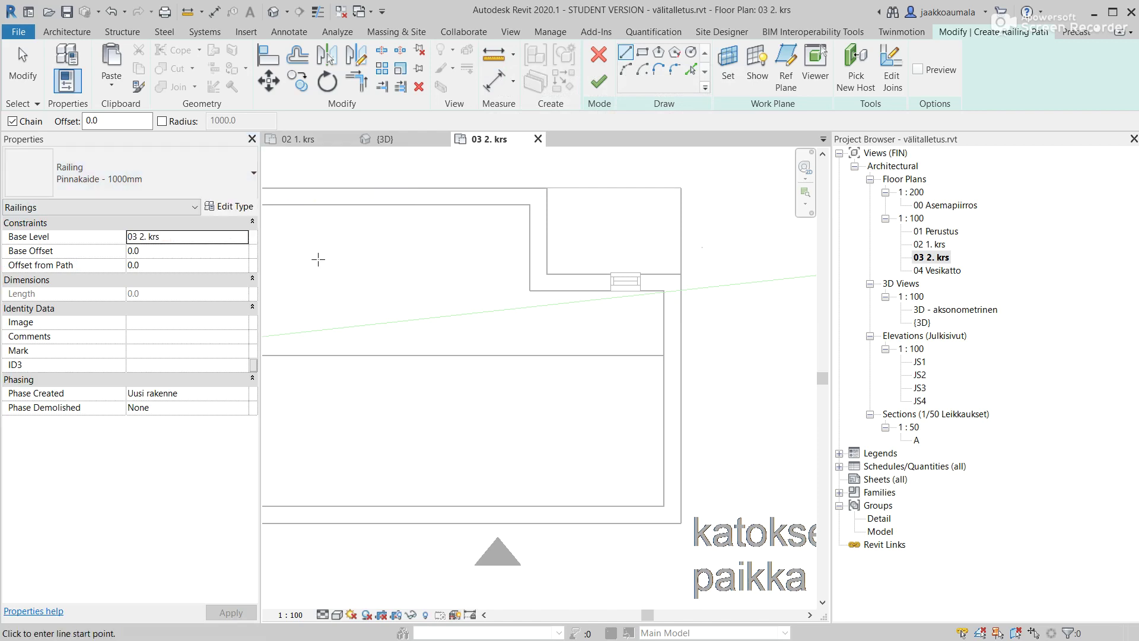
# Set the railing's base offset to -75 and offset from path to 50
pyautogui.click(149, 253)
pyautogui.write('-75')
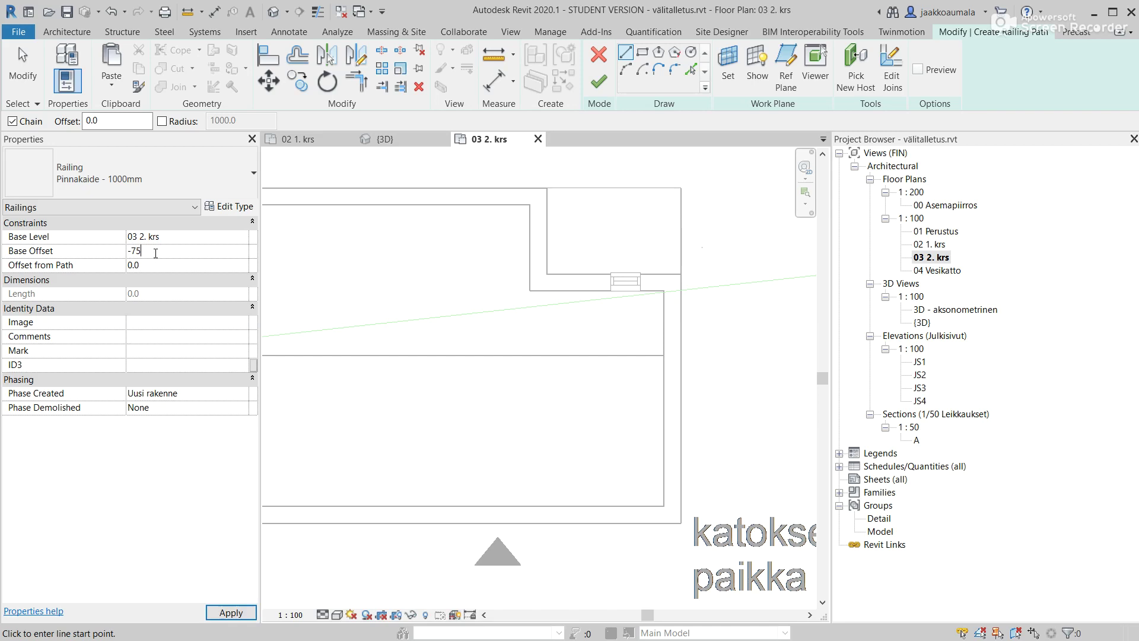
pyautogui.click(153, 264)
pyautogui.write('50')
pyautogui.click(159, 252)
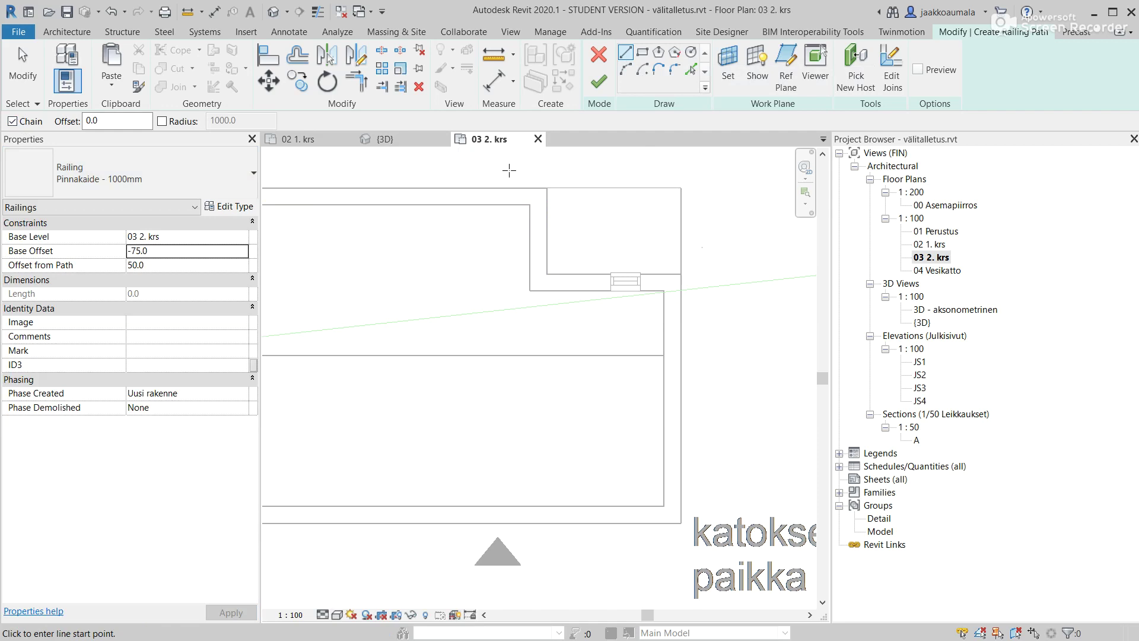
# Draw the railing along the balcony's top and right edges and finish the sketch
pyautogui.click(547, 188)
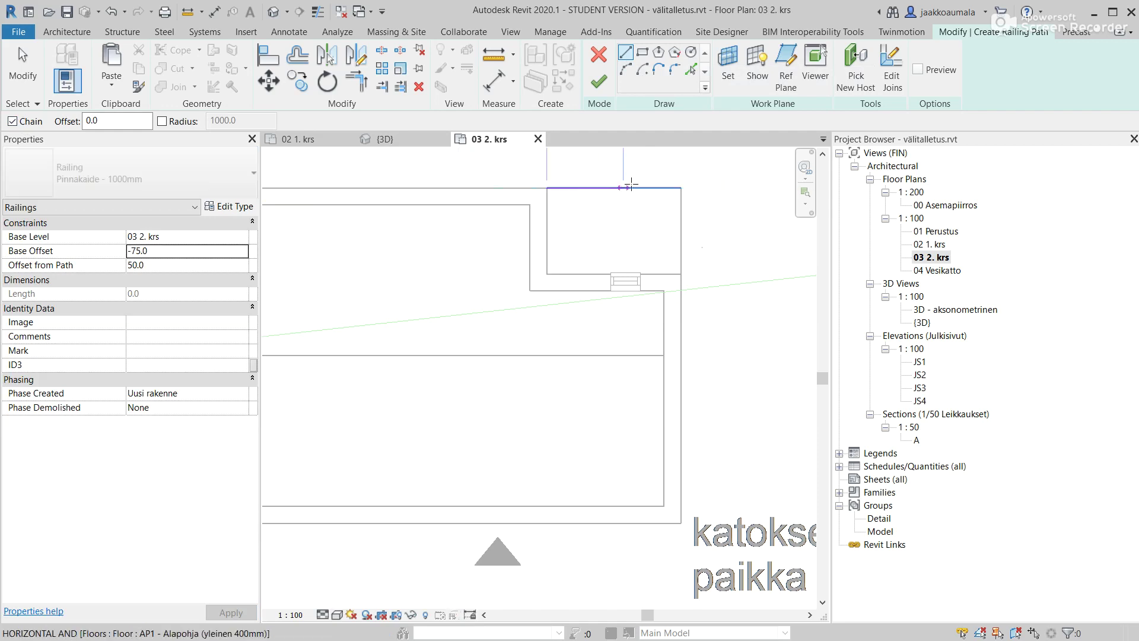
pyautogui.click(681, 188)
pyautogui.click(681, 274)
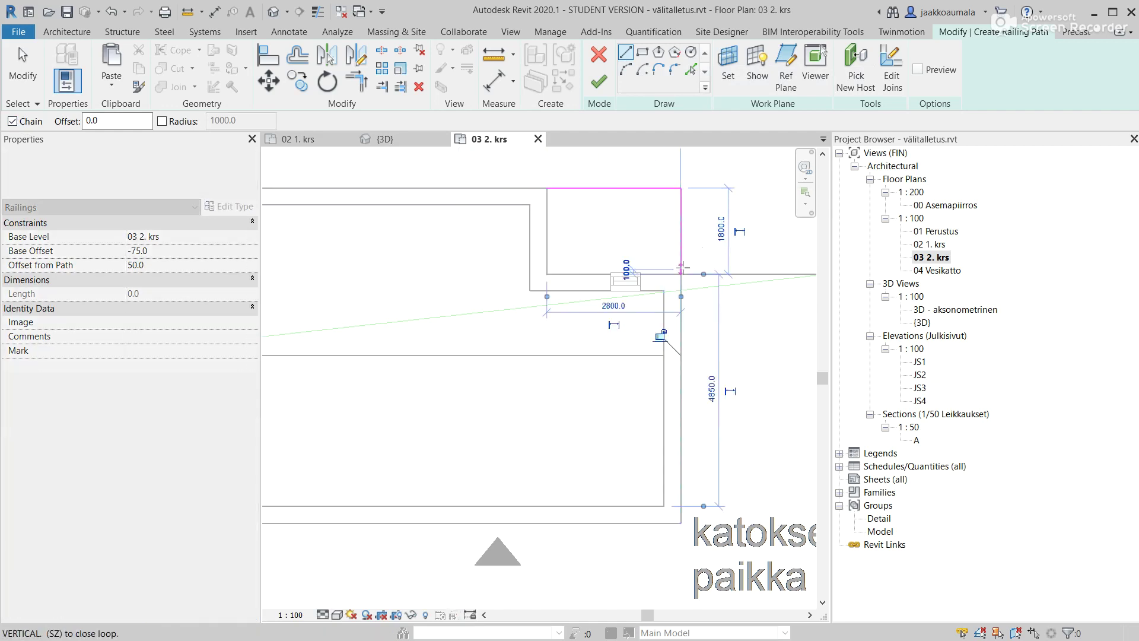
pyautogui.click(597, 83)
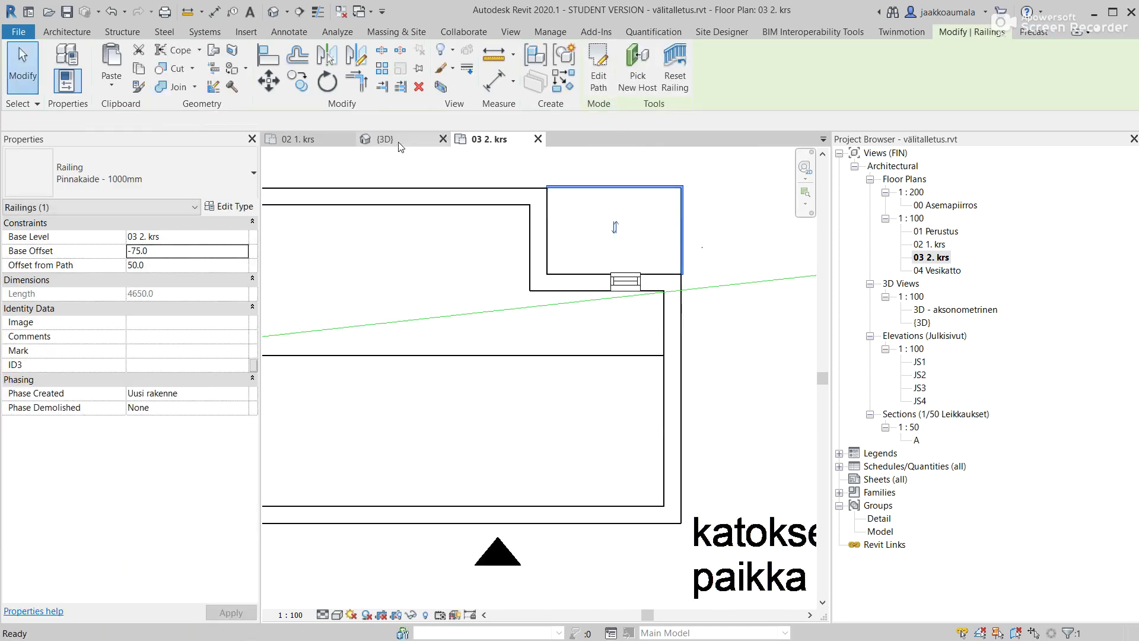
# View the finished 4650 mm railing up close in the {3D} view
pyautogui.click(401, 147)
pyautogui.scroll(3, 570, 474)
pyautogui.scroll(2, 570, 475)
pyautogui.scroll(1, 528, 470)
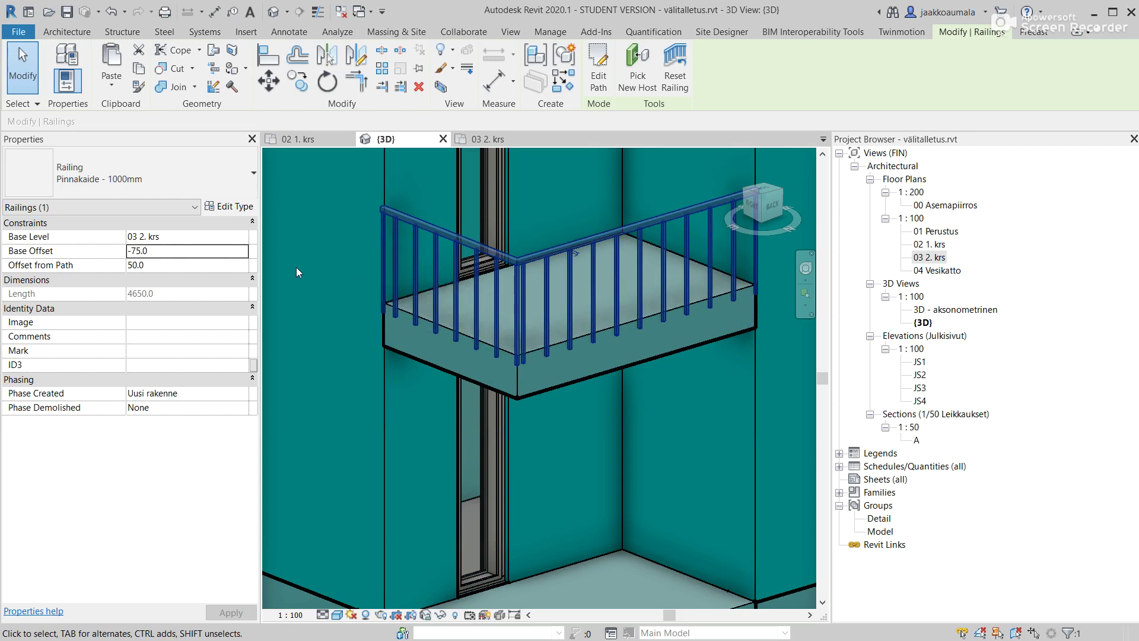
# Set the Pinnakaide - 1000mm regular baluster distance from previous to 110
pyautogui.click(231, 207)
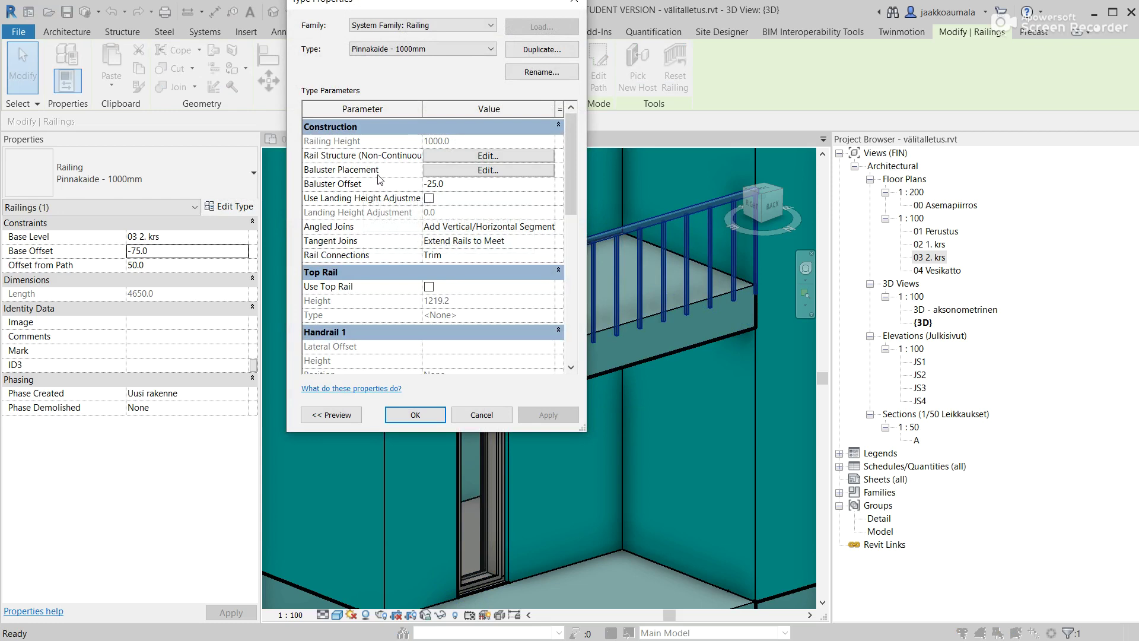
pyautogui.click(483, 156)
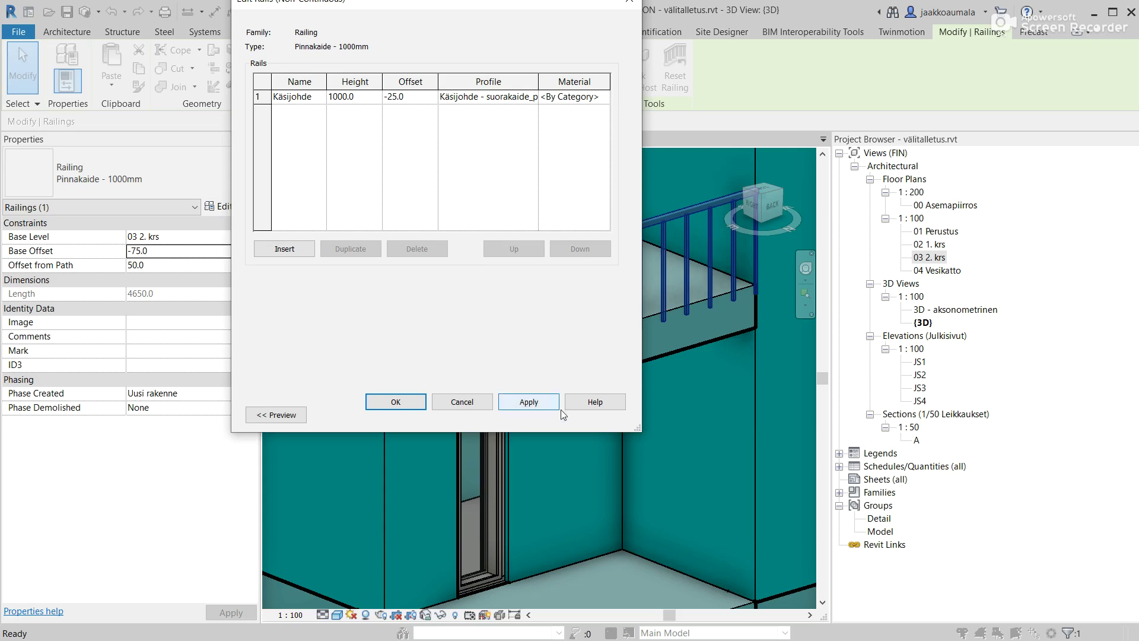
pyautogui.click(461, 401)
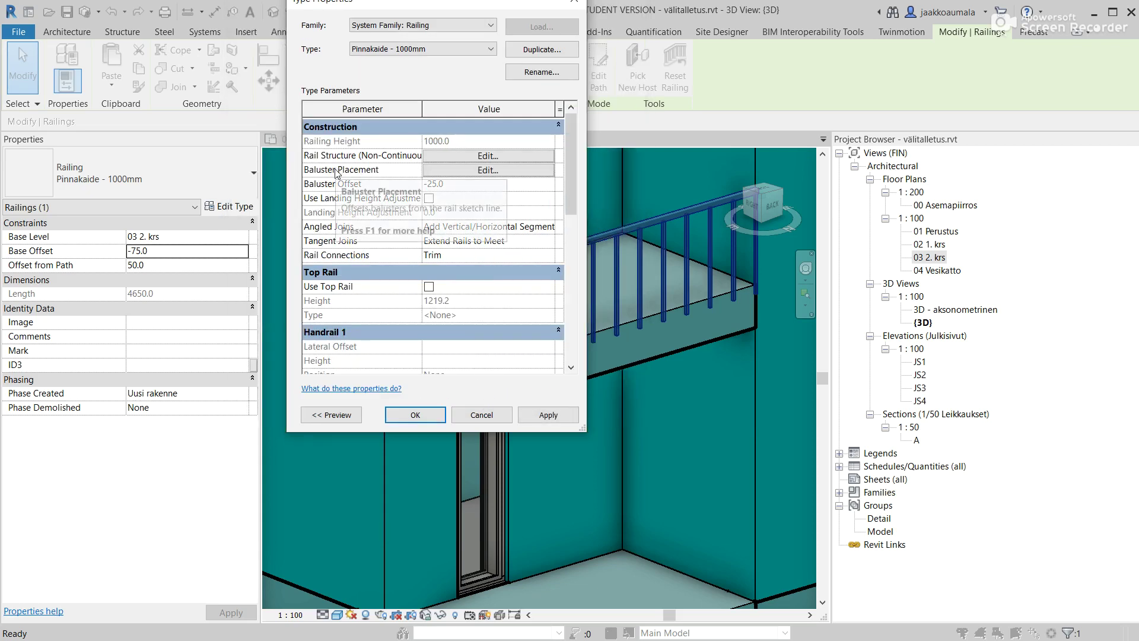
pyautogui.click(472, 171)
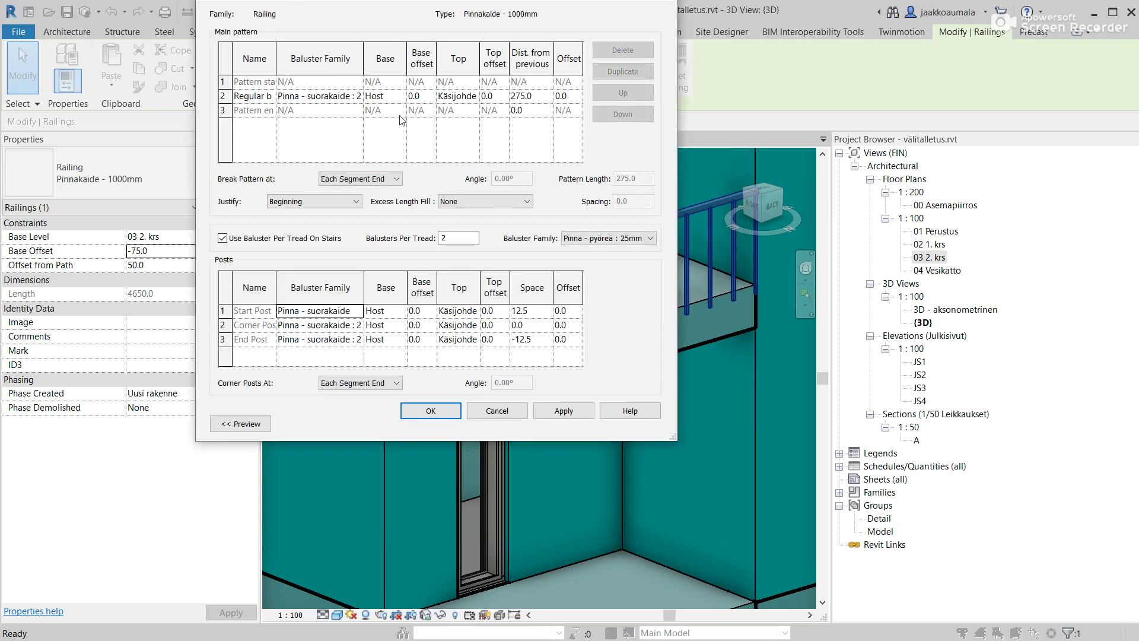
pyautogui.click(537, 95)
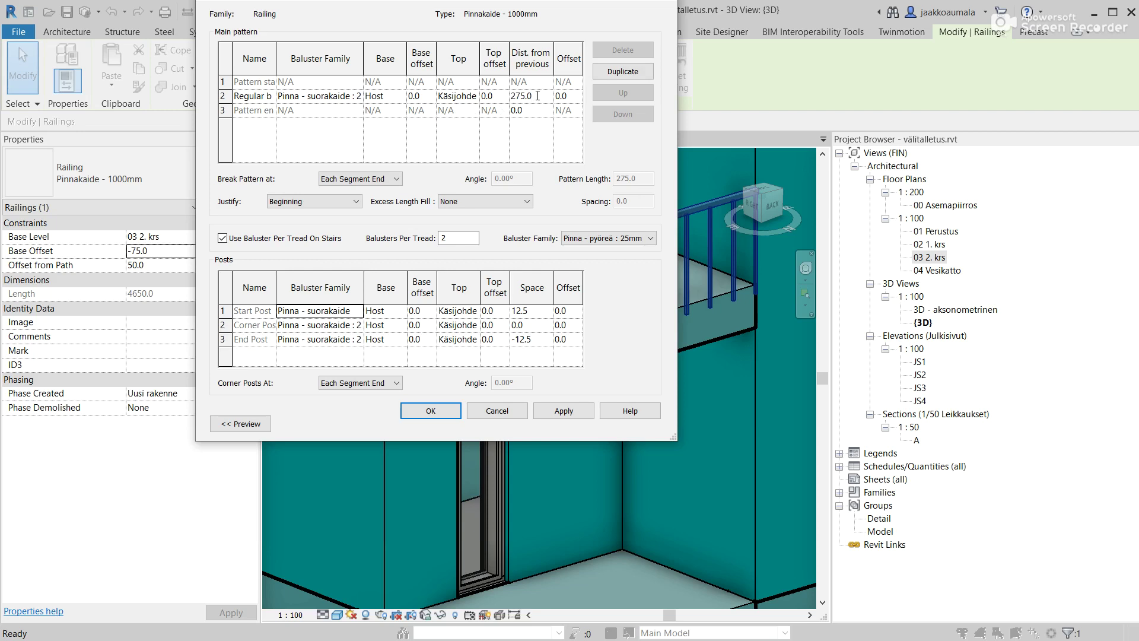
pyautogui.click(538, 96)
pyautogui.write('110')
pyautogui.click(446, 409)
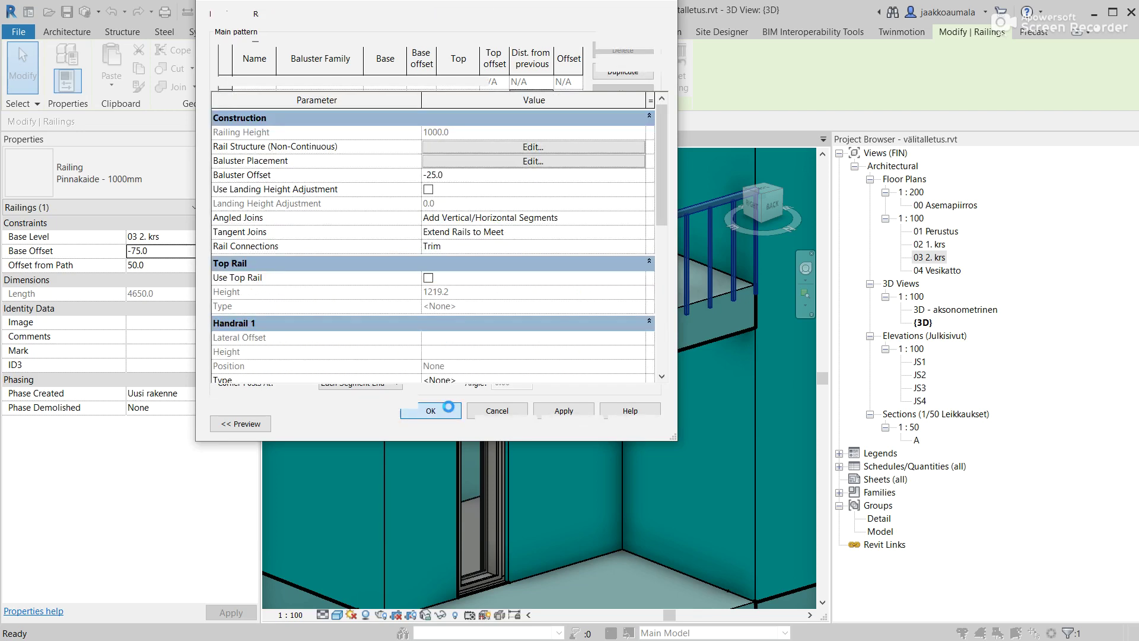
pyautogui.click(434, 418)
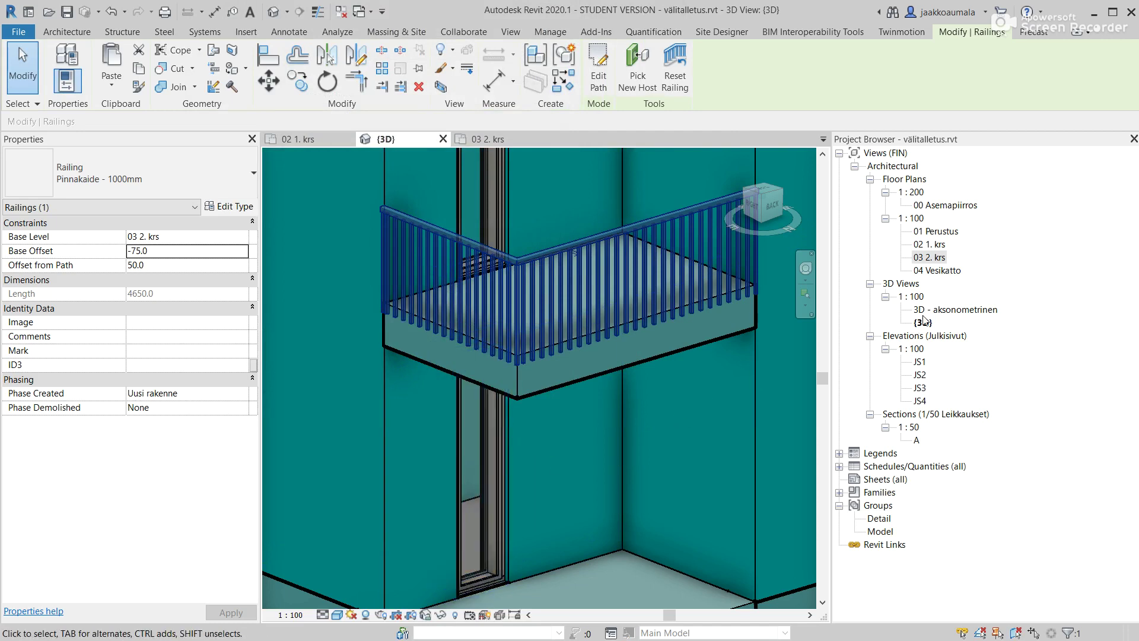
# On the 02 1. krs plan, start an architectural column and agree to load a family
pyautogui.doubleClick(936, 245)
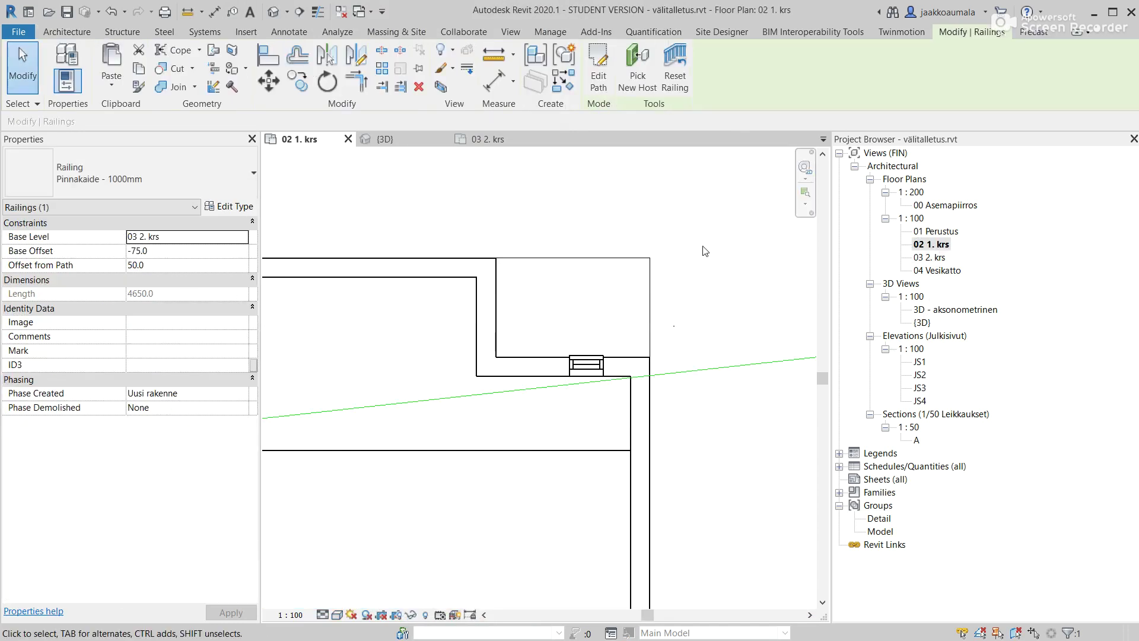
pyautogui.click(67, 32)
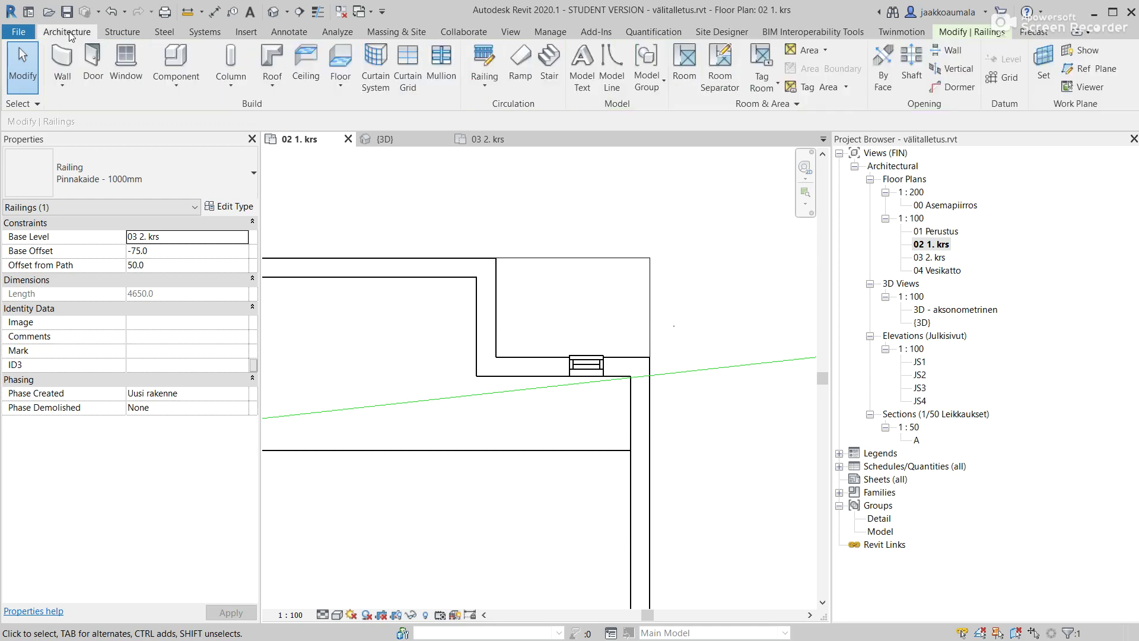
pyautogui.click(234, 83)
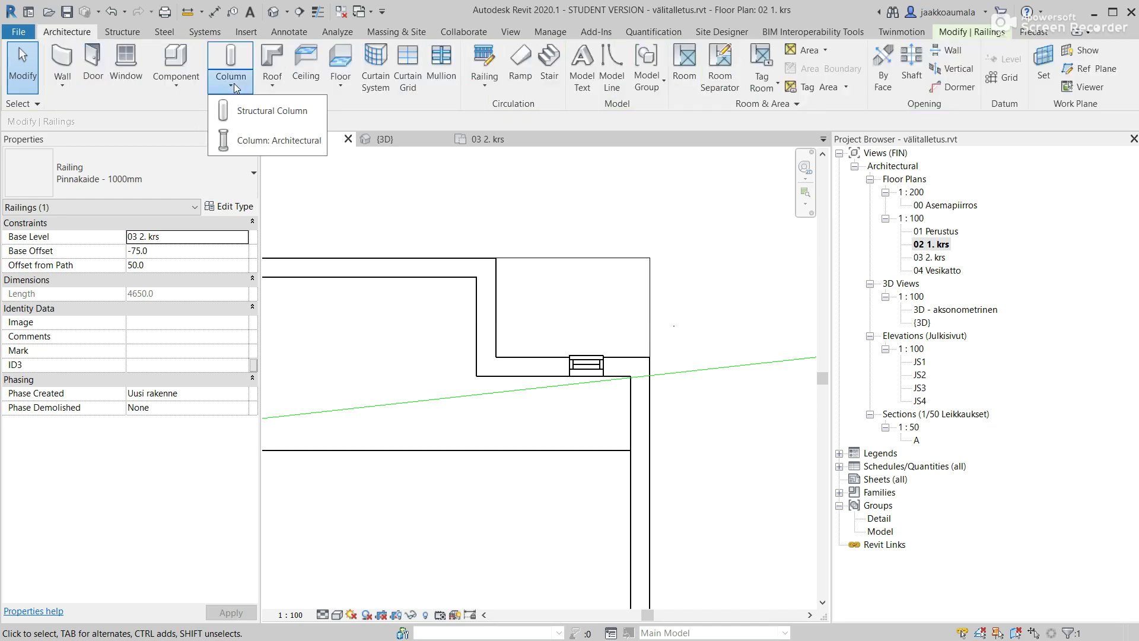
pyautogui.click(262, 147)
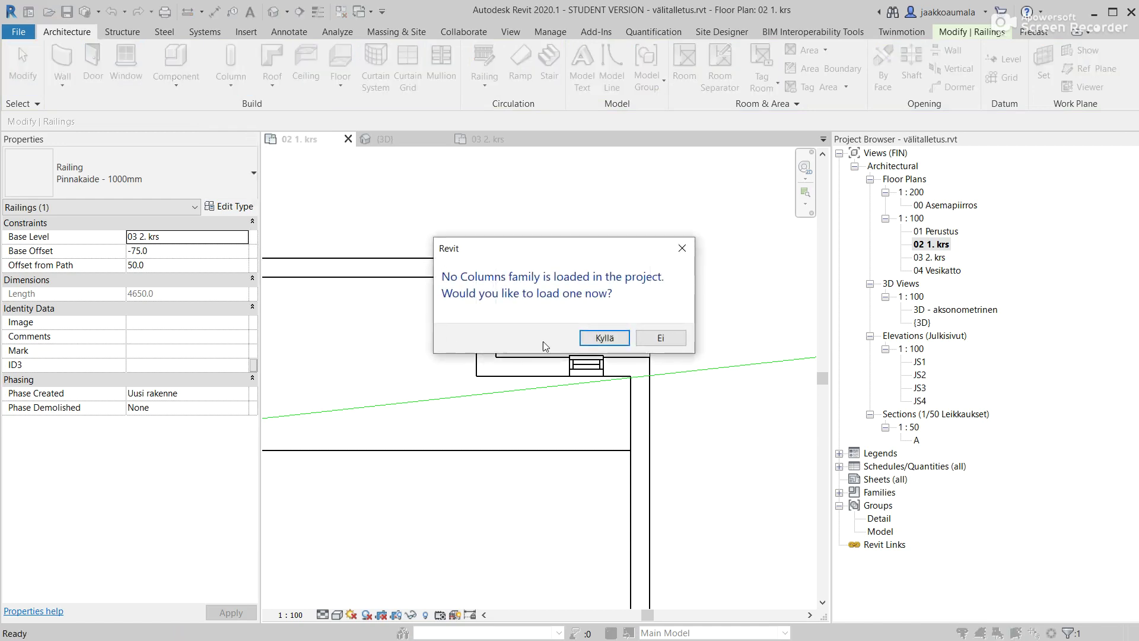
pyautogui.click(602, 339)
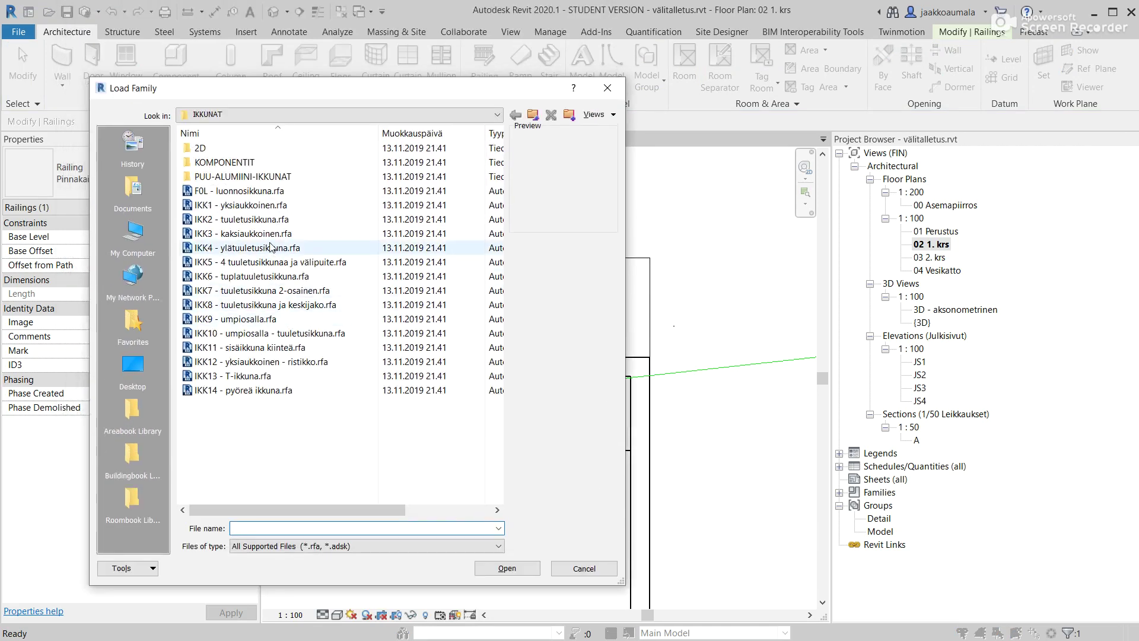
# Load Betonipilari, pyöreä.rfa from the PILARIT library folder
pyautogui.click(532, 116)
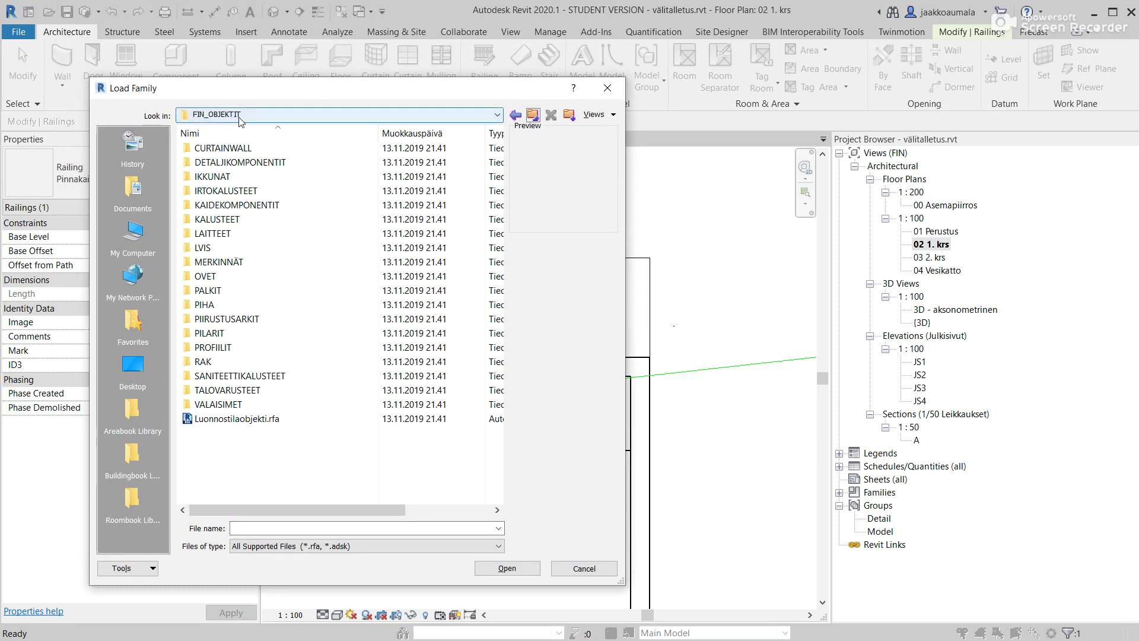
pyautogui.doubleClick(209, 333)
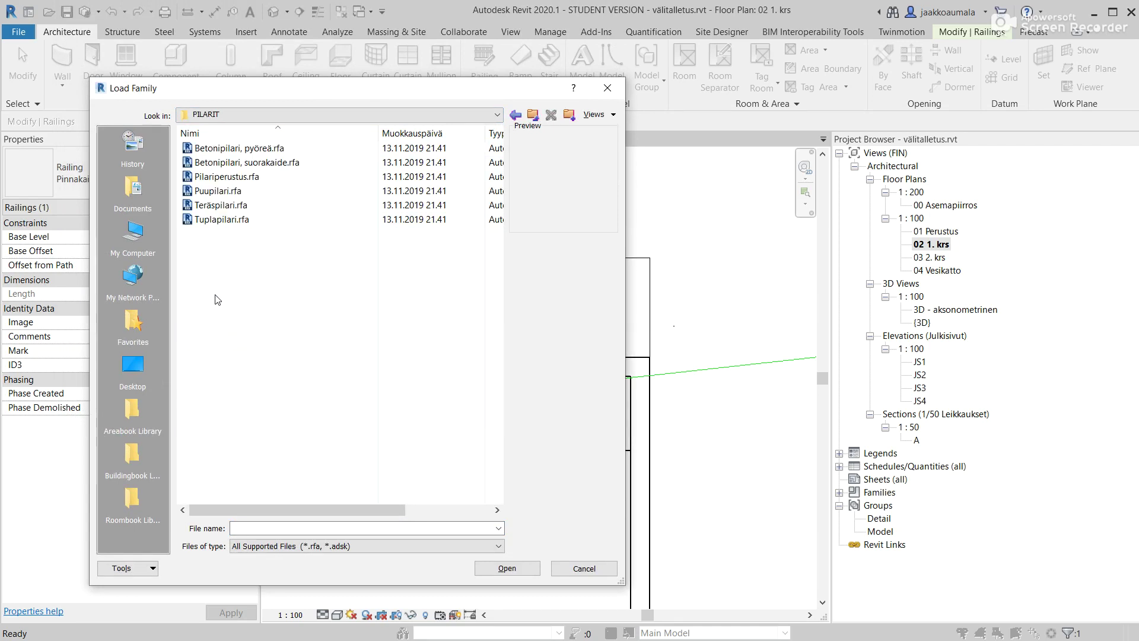
pyautogui.click(215, 149)
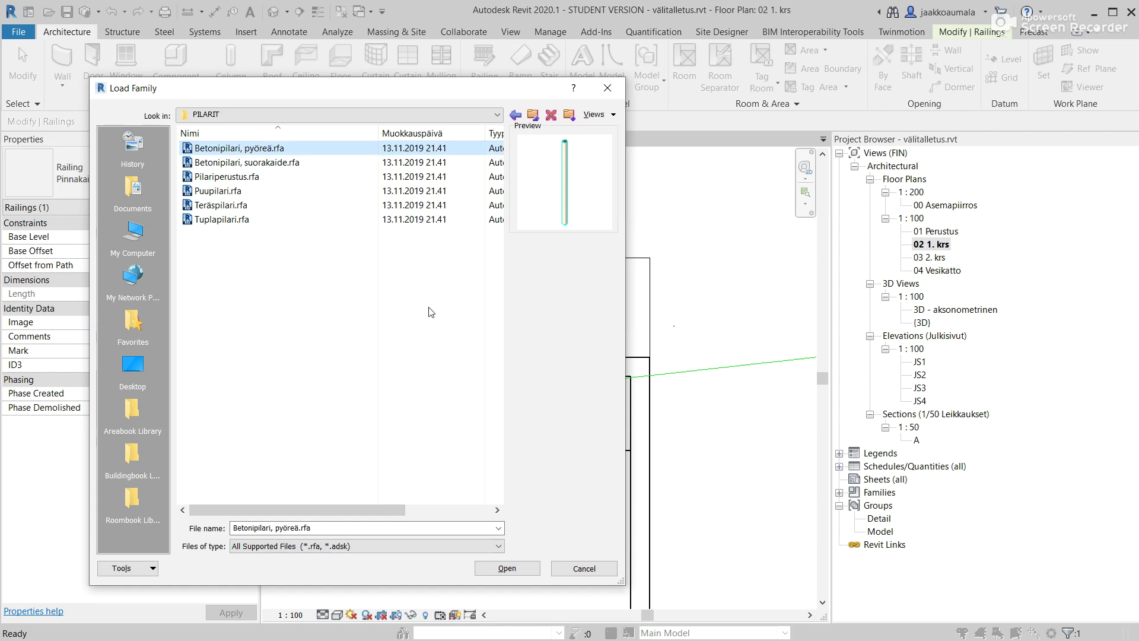
pyautogui.click(502, 567)
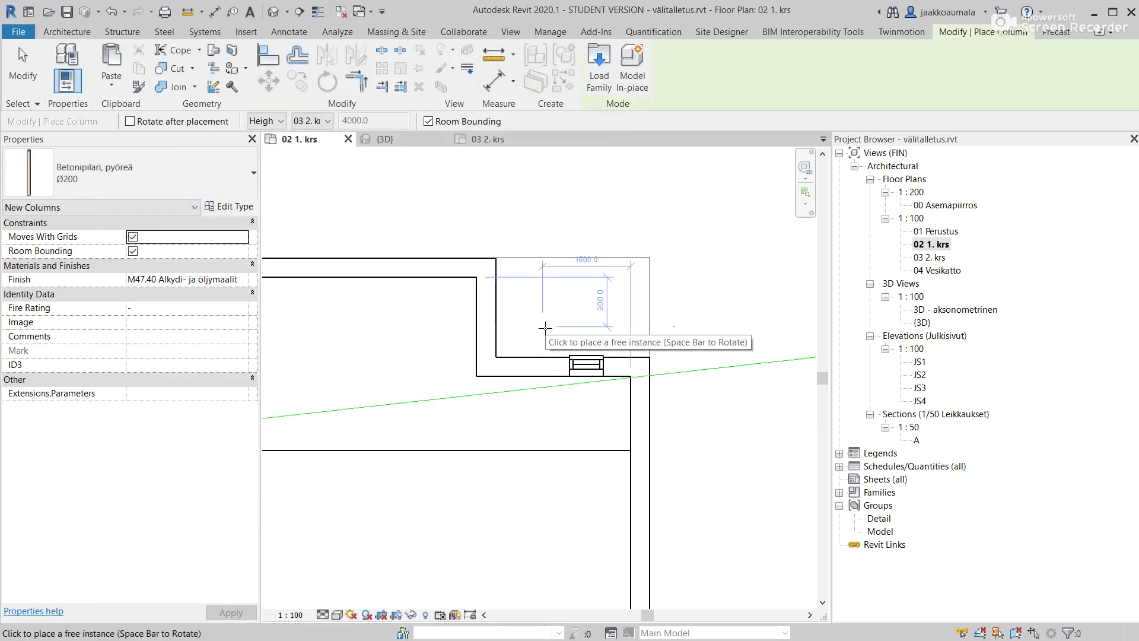
# Place a round Ø200 concrete column at the balcony's top-right corner
pyautogui.scroll(1, 576, 320)
pyautogui.scroll(1, 576, 320)
pyautogui.scroll(2, 576, 321)
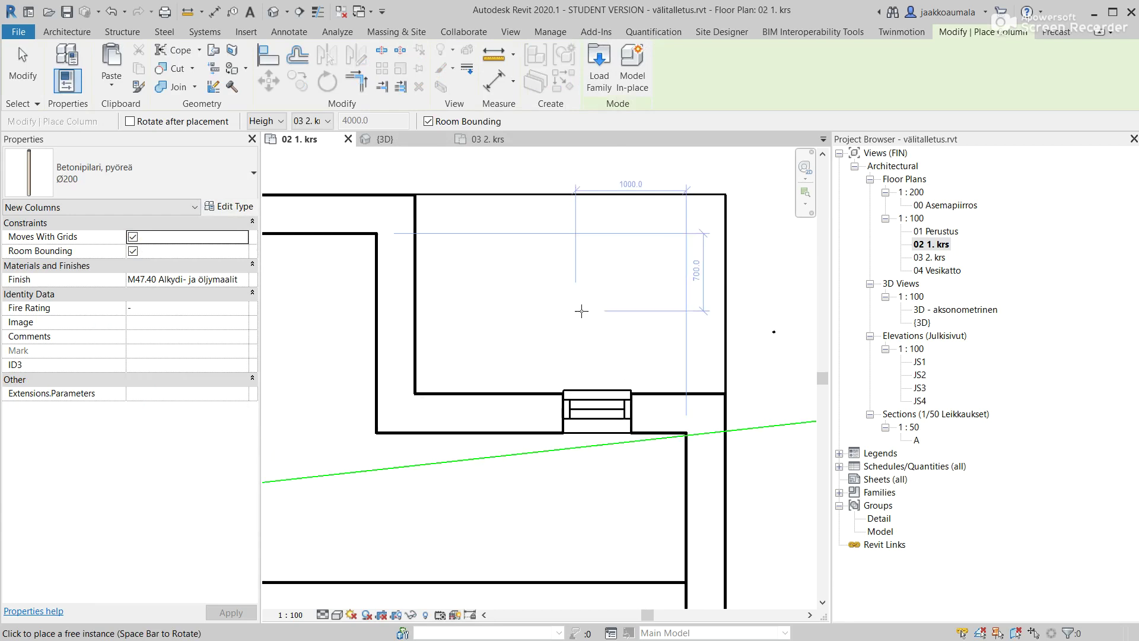
pyautogui.click(692, 216)
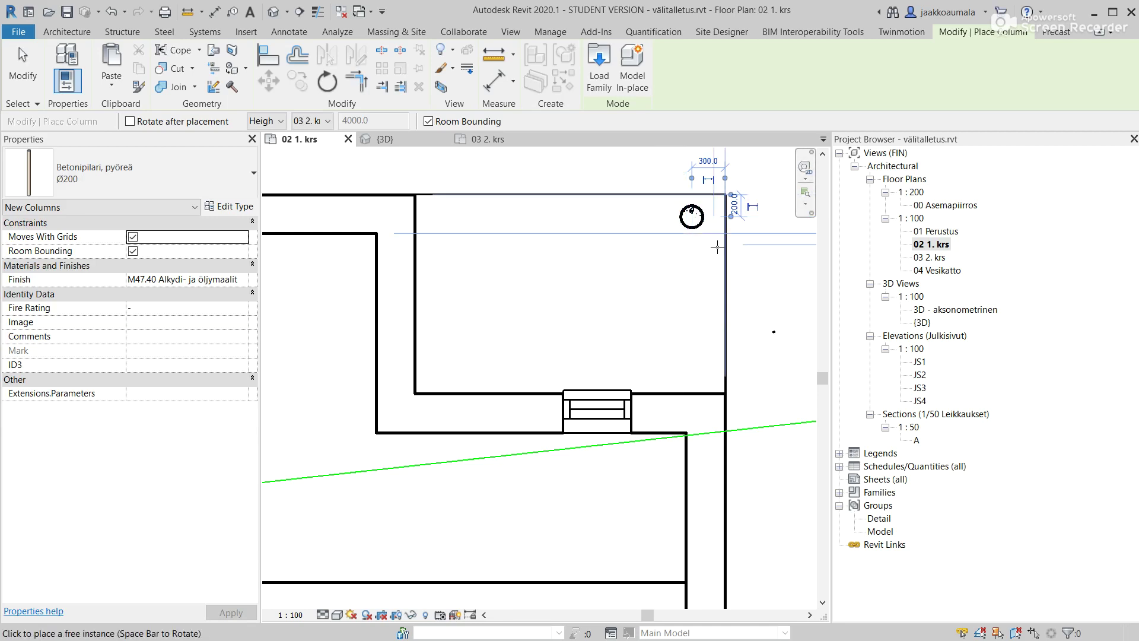
pyautogui.click(225, 206)
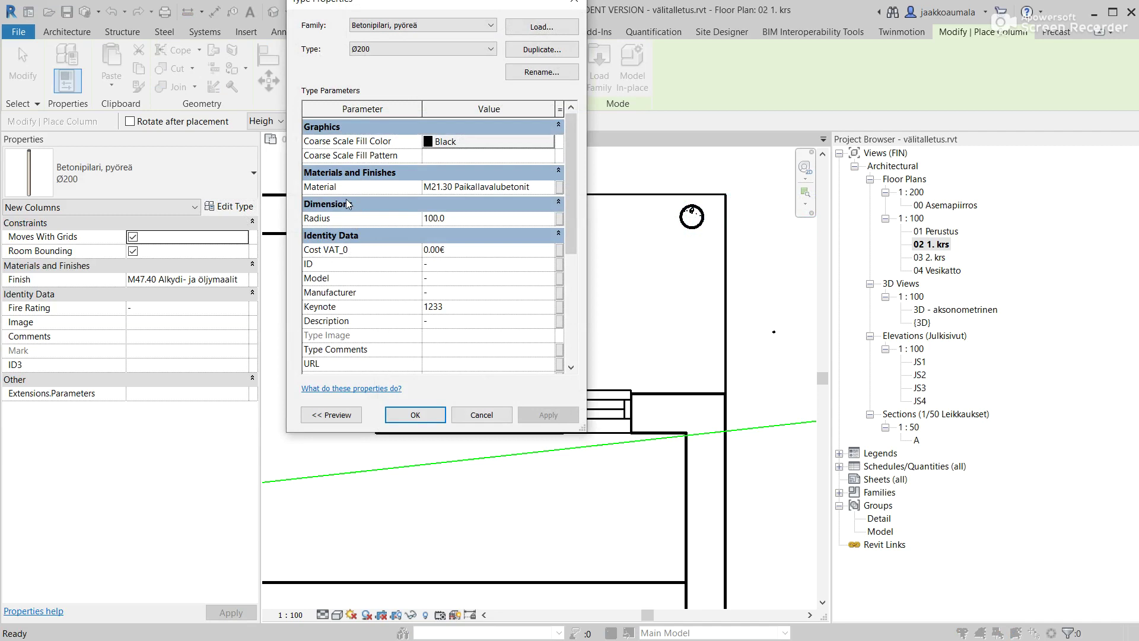
# Change the Betonipilari, pyöreä column type's radius from 100 to 125
pyautogui.click(444, 219)
pyautogui.write('125')
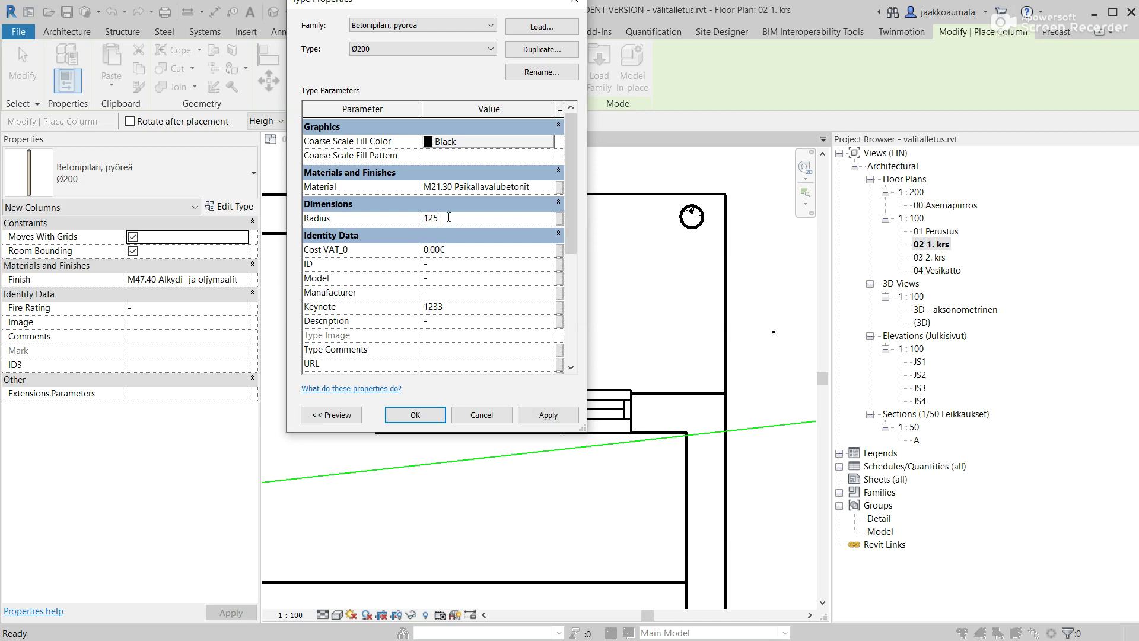
pyautogui.click(415, 414)
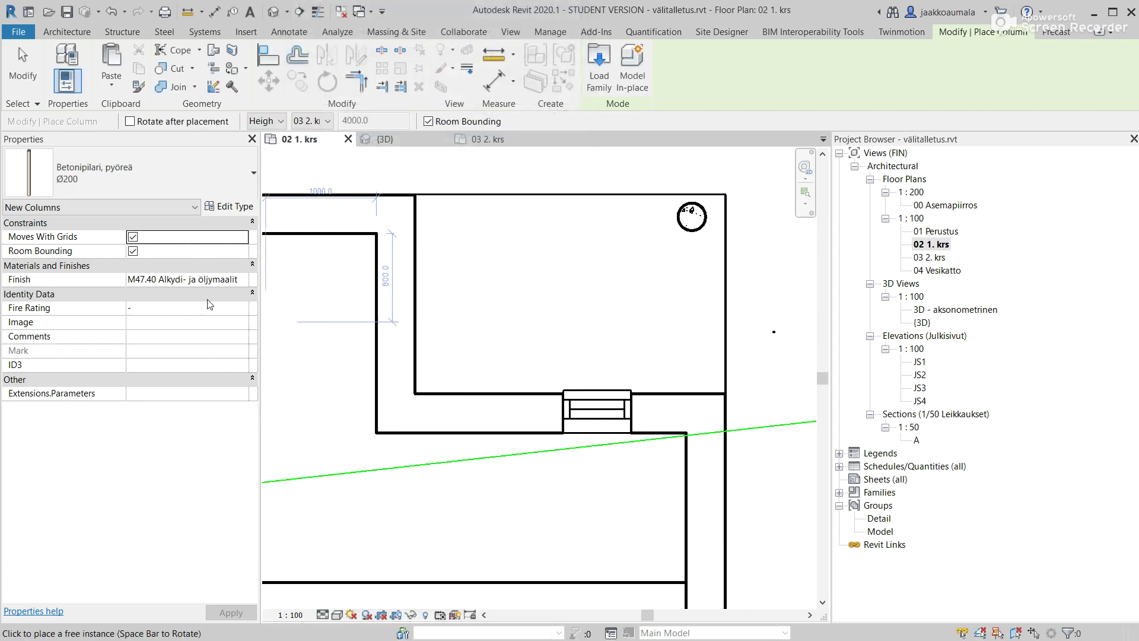
# Set the balcony column's top level to 04 Vesikatto
pyautogui.click(24, 60)
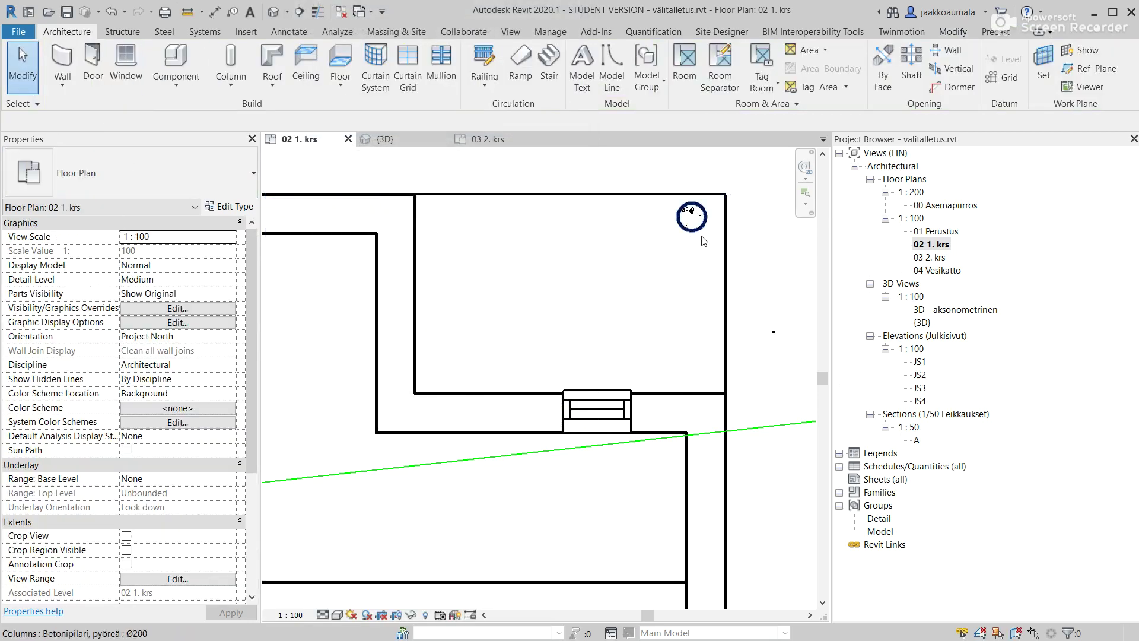
pyautogui.click(689, 215)
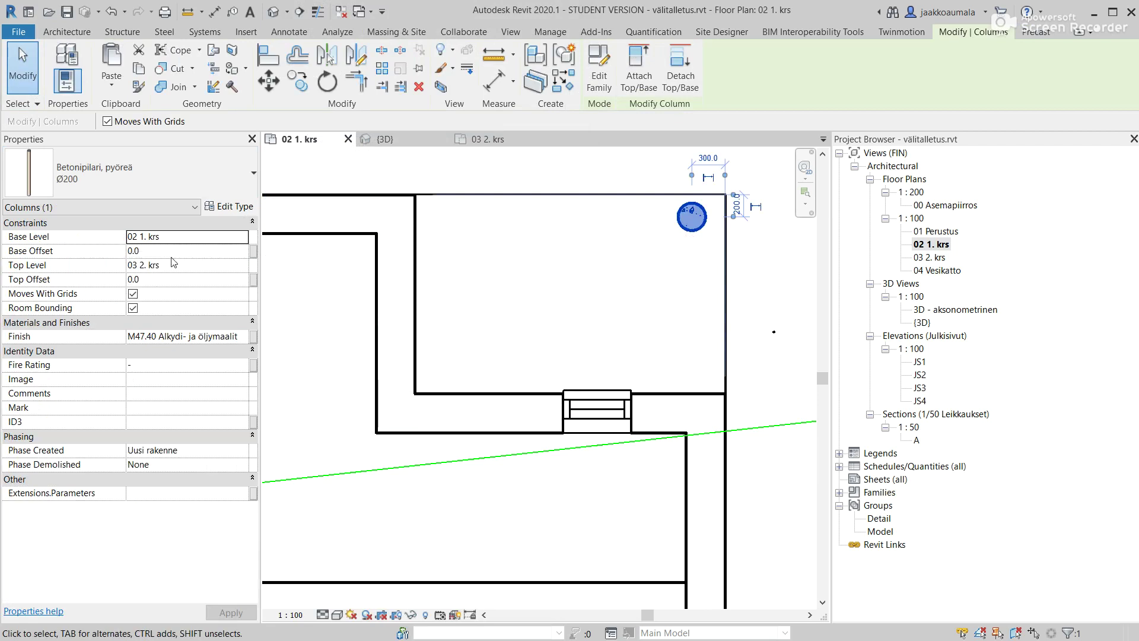
pyautogui.click(189, 264)
pyautogui.click(243, 267)
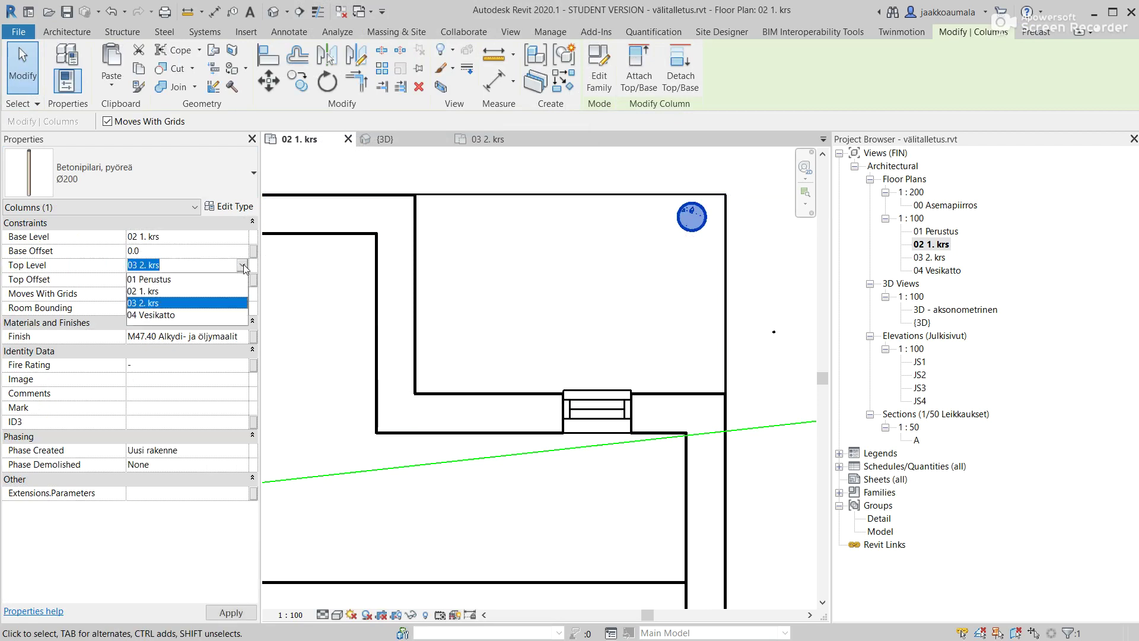
pyautogui.click(162, 320)
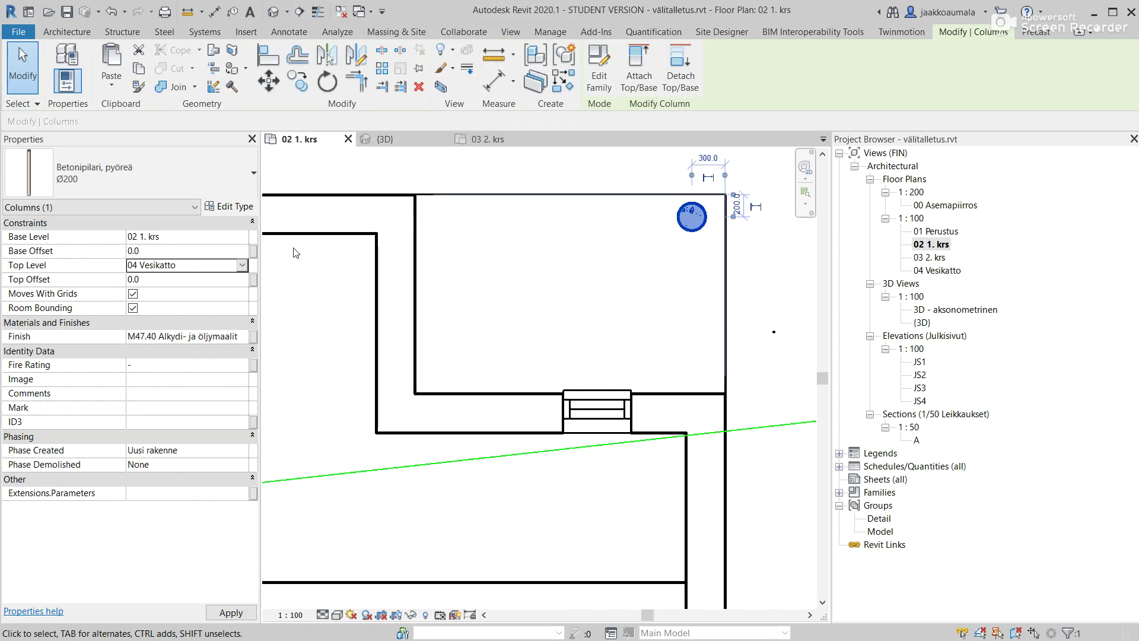
# Check the roof-height column in the zoomed-out {3D} view
pyautogui.click(399, 145)
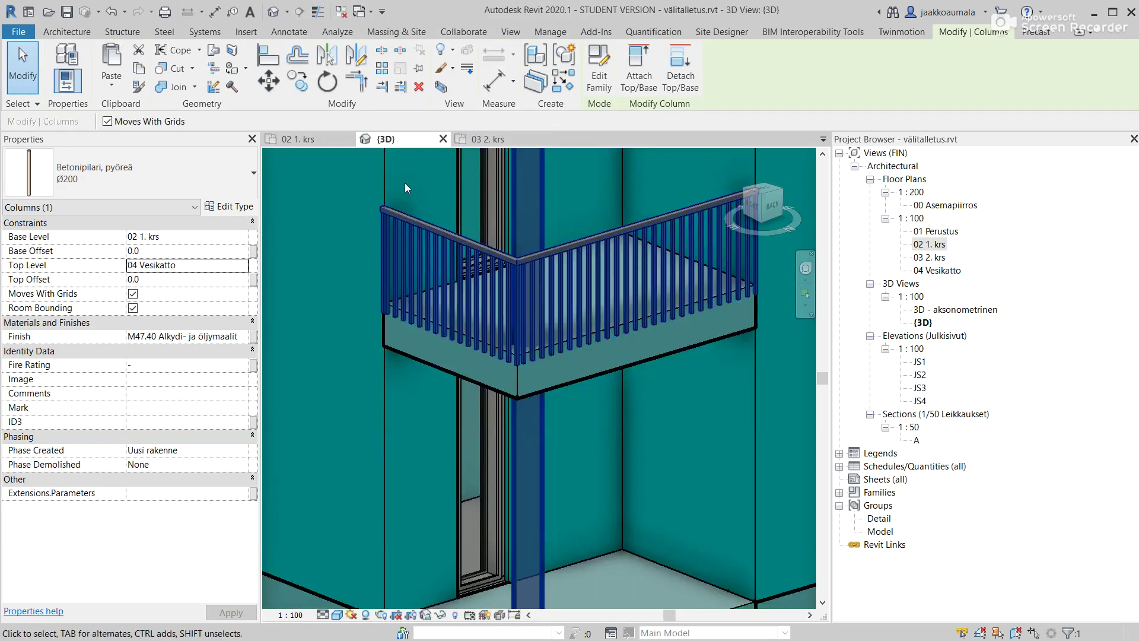
pyautogui.scroll(-2, 455, 455)
pyautogui.scroll(-2, 611, 495)
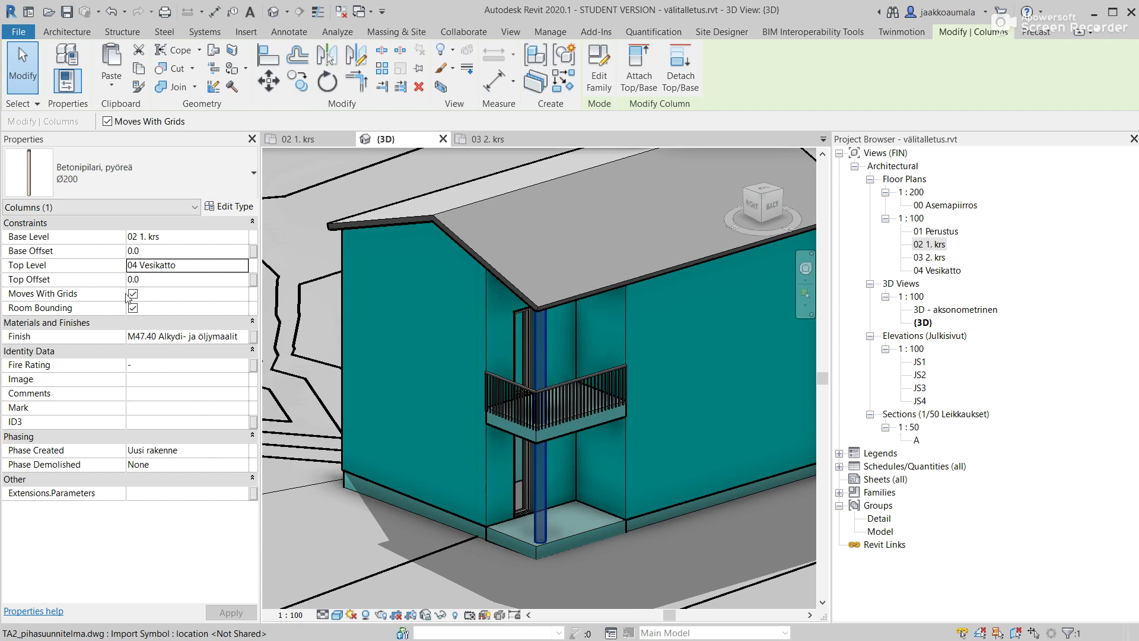
pyautogui.click(21, 77)
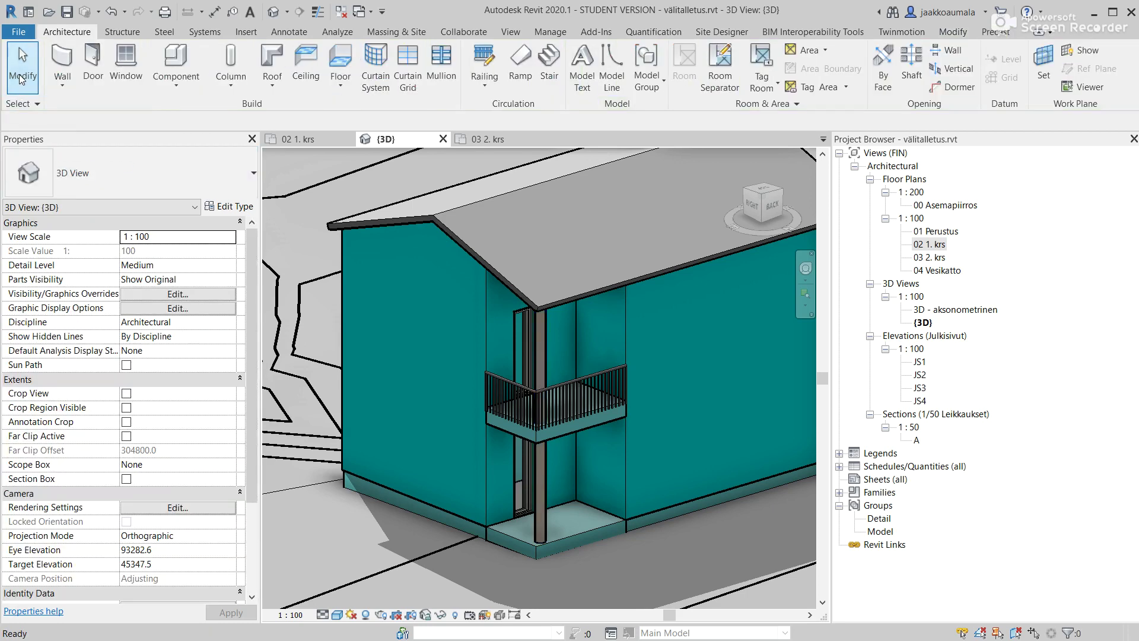
# Open the Material Browser for the US1 - Ulkoseinä wall type's structure layer
pyautogui.click(340, 289)
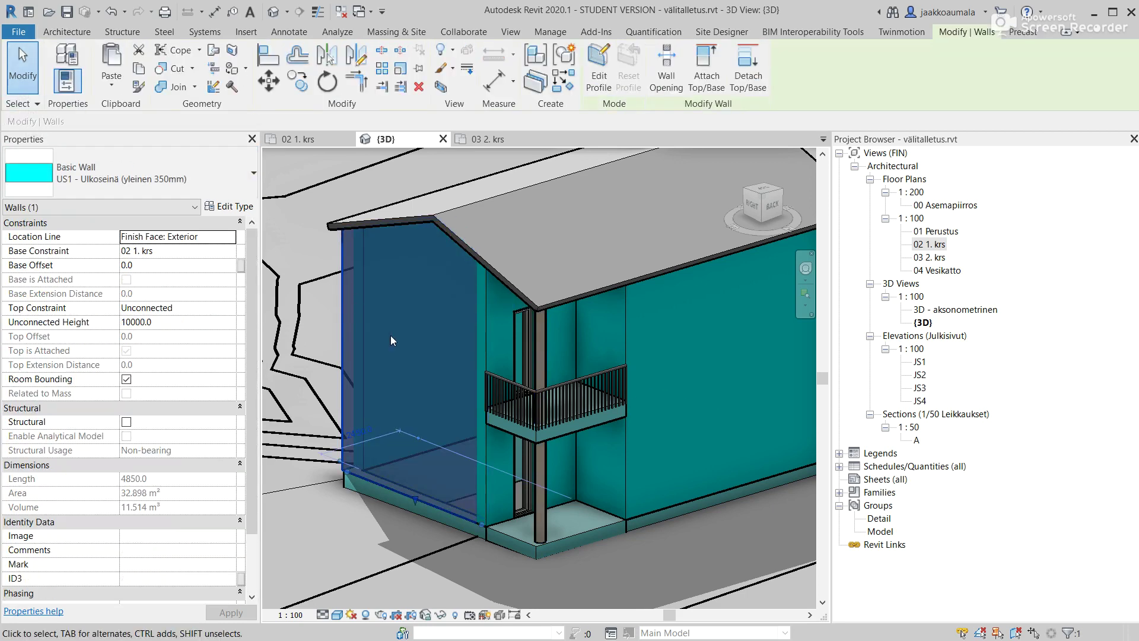
pyautogui.click(231, 208)
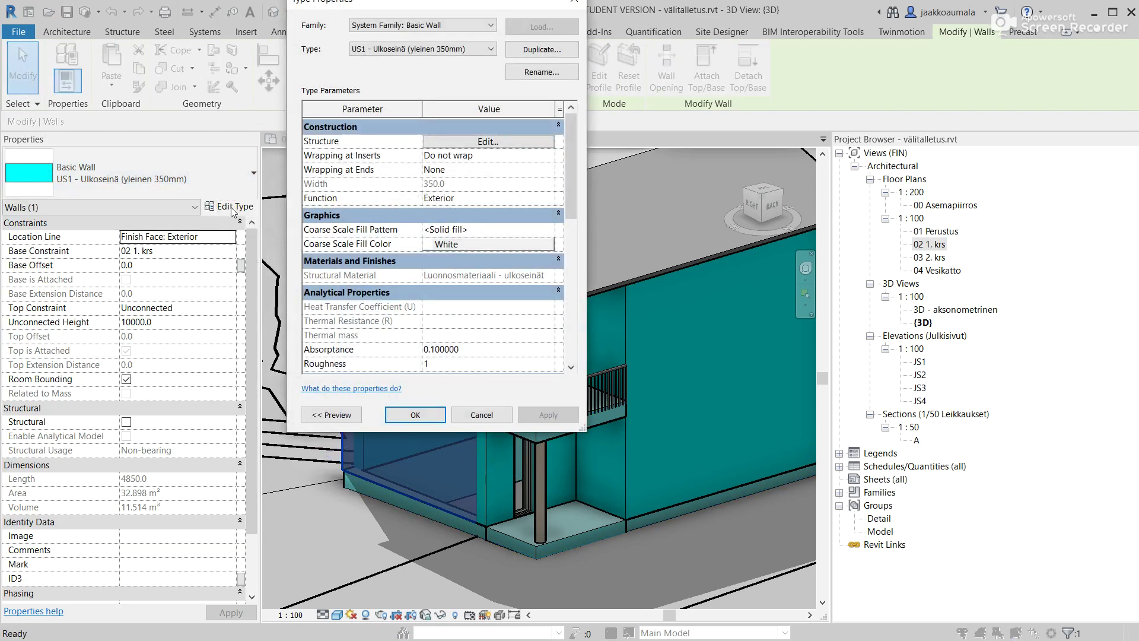
pyautogui.click(471, 143)
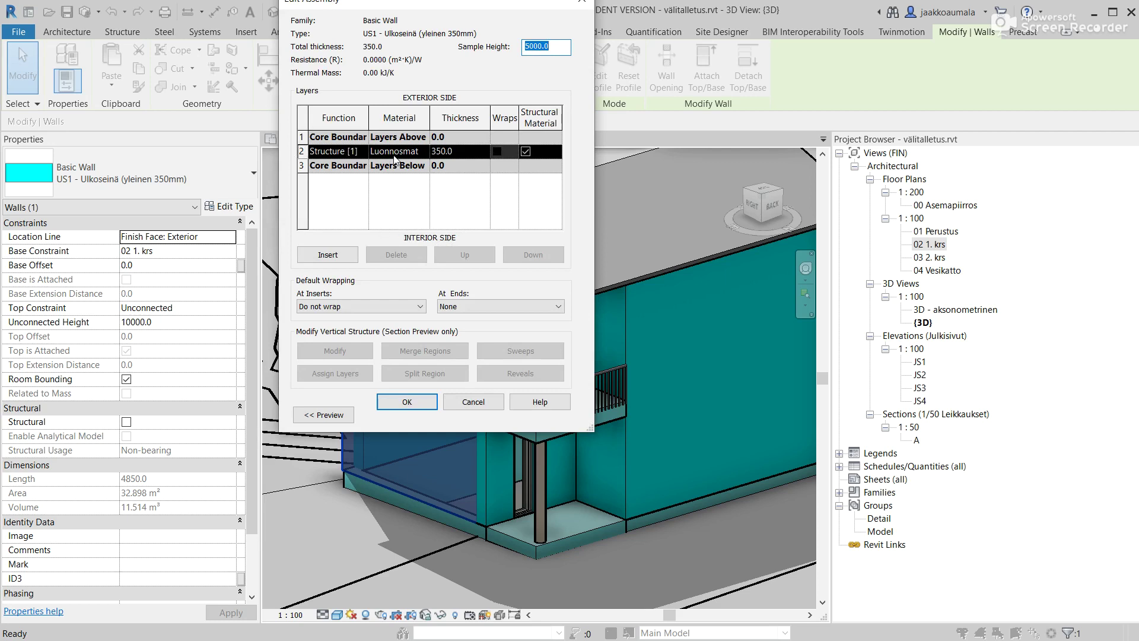
pyautogui.click(403, 153)
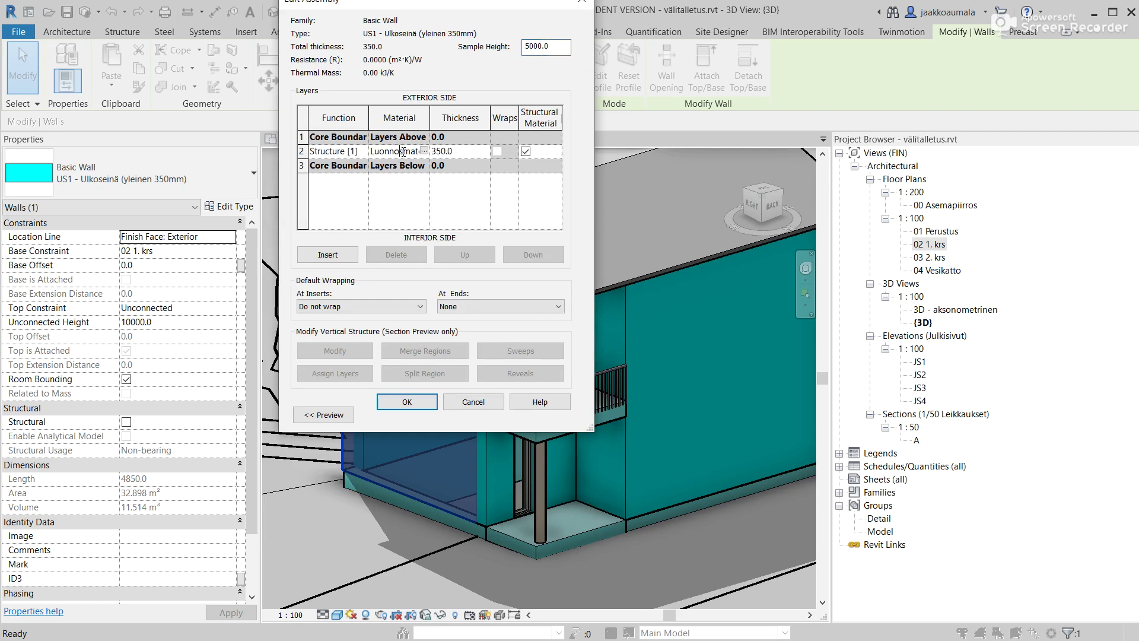
pyautogui.click(424, 151)
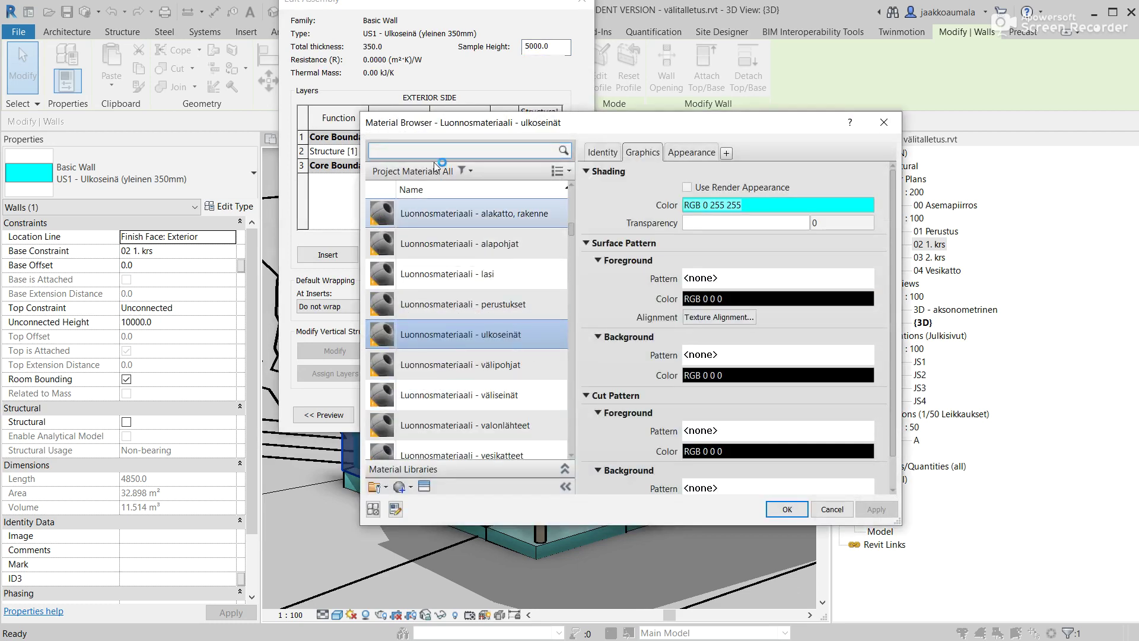
pyautogui.click(431, 153)
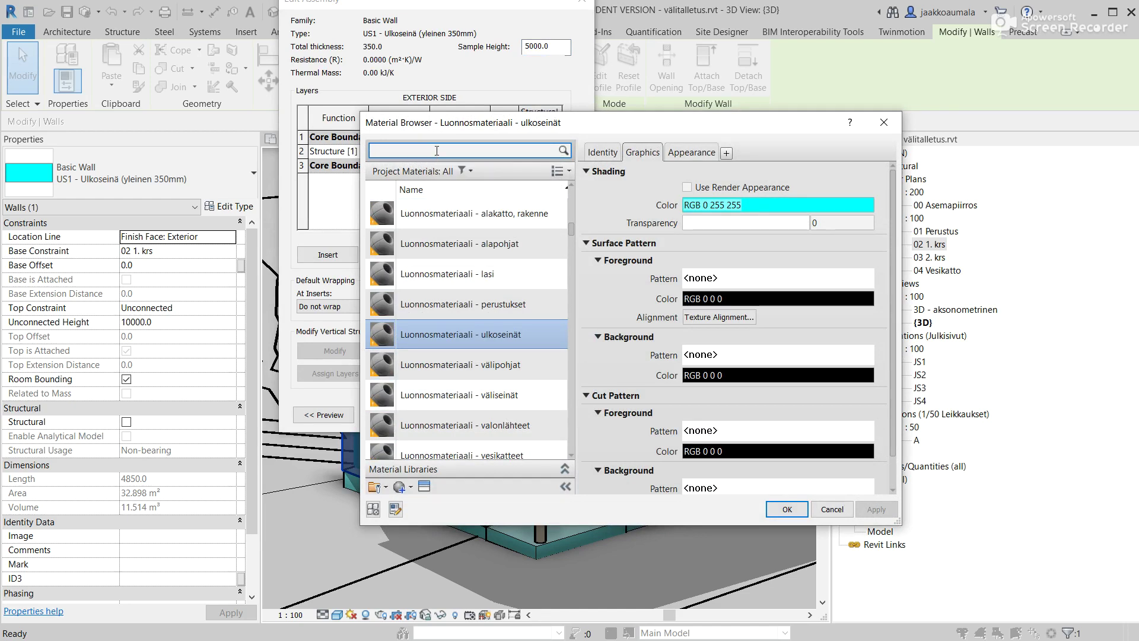
# Assign M24.10 Sahatavara, pystylaudat / Tuuletusväli to the wall's structure layer
pyautogui.write('p')
pyautogui.write('ysty')
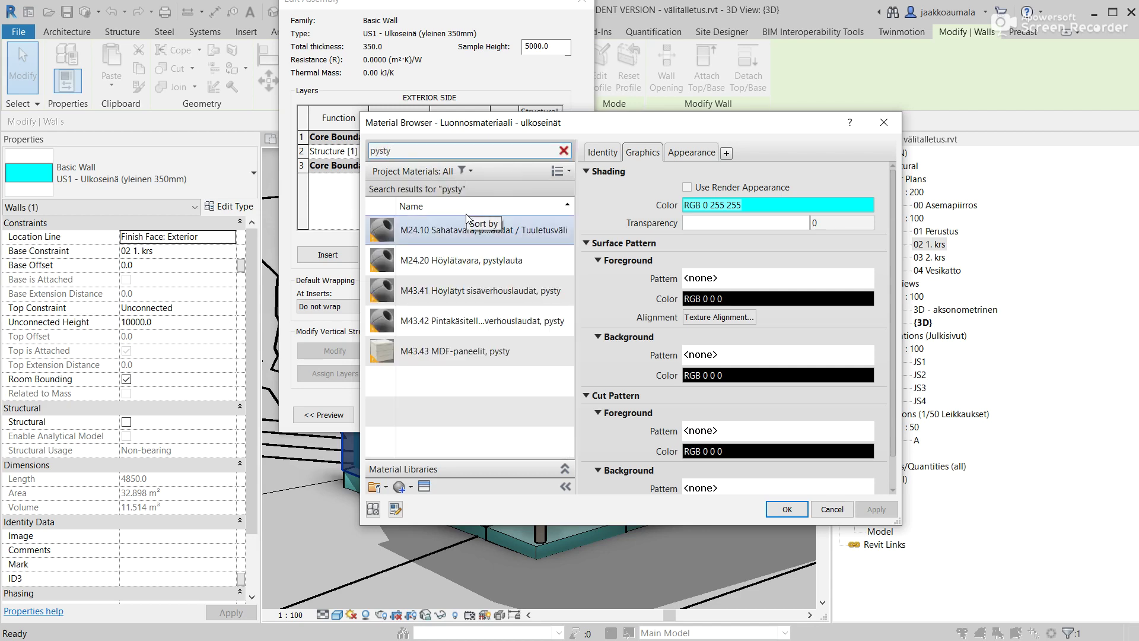
pyautogui.click(462, 229)
pyautogui.press('Return')
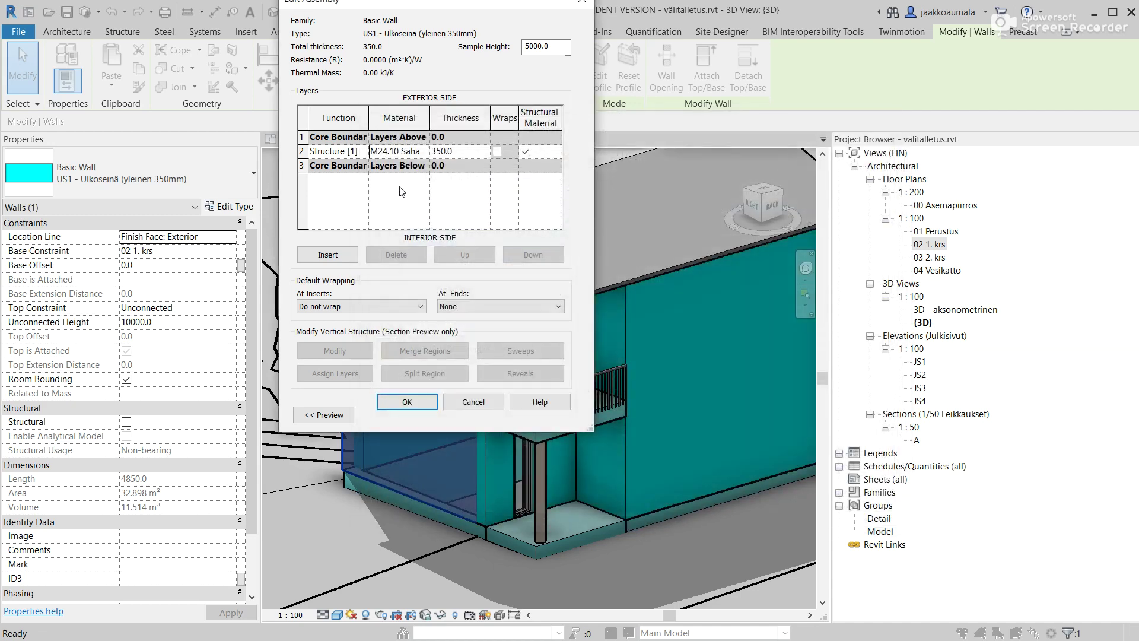
pyautogui.click(424, 151)
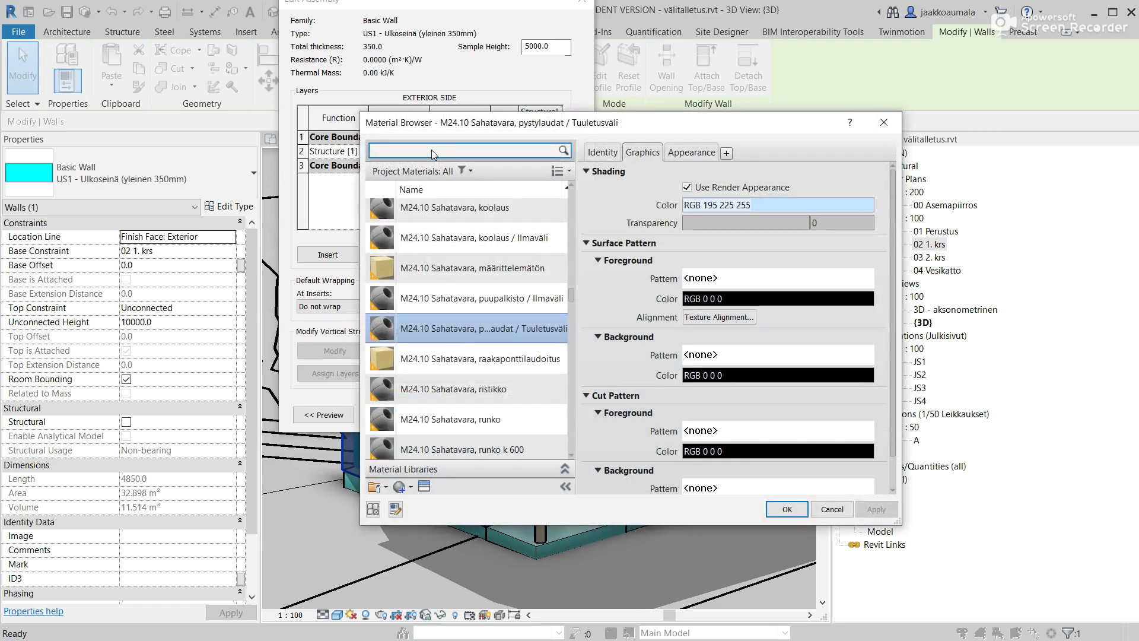
pyautogui.scroll(-1, 433, 433)
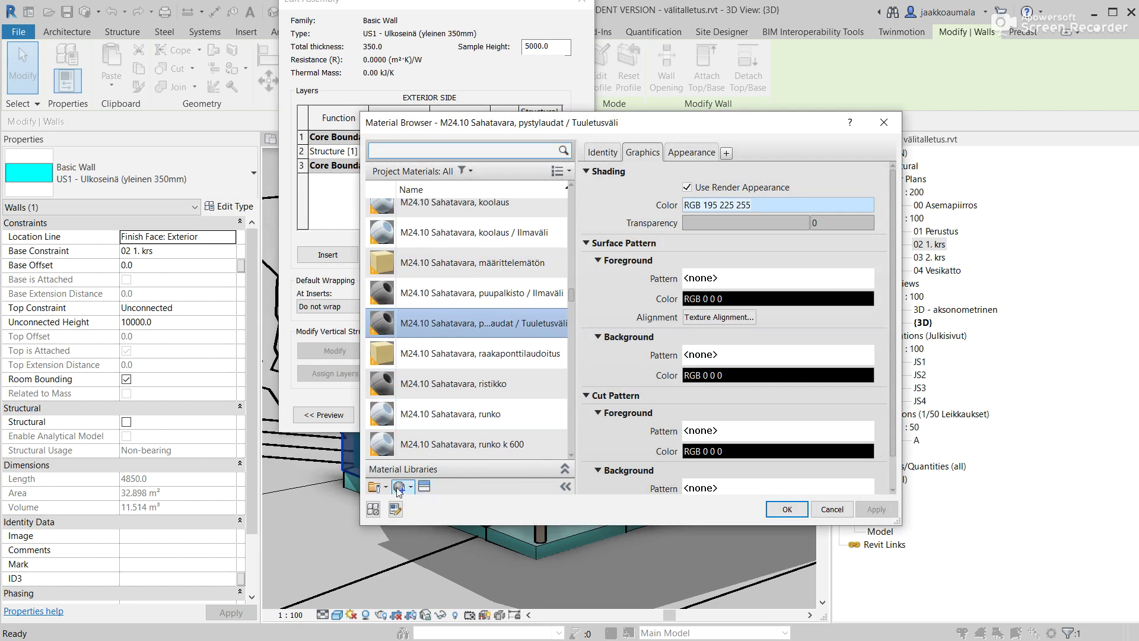
pyautogui.click(424, 486)
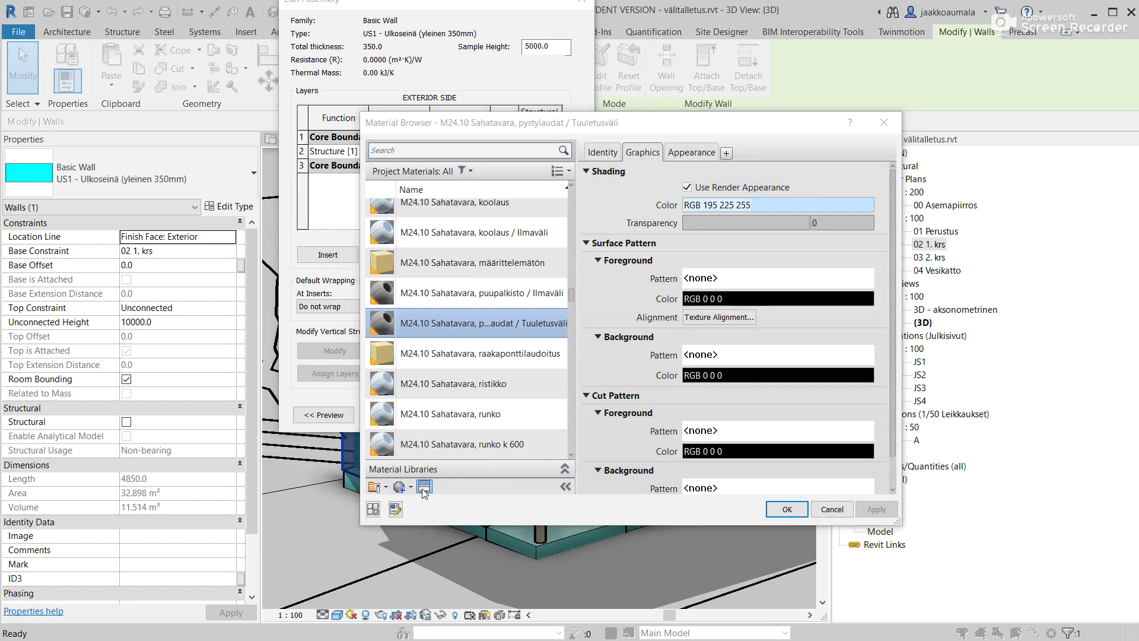
pyautogui.moveTo(949, 122); pyautogui.dragTo(374, 145)
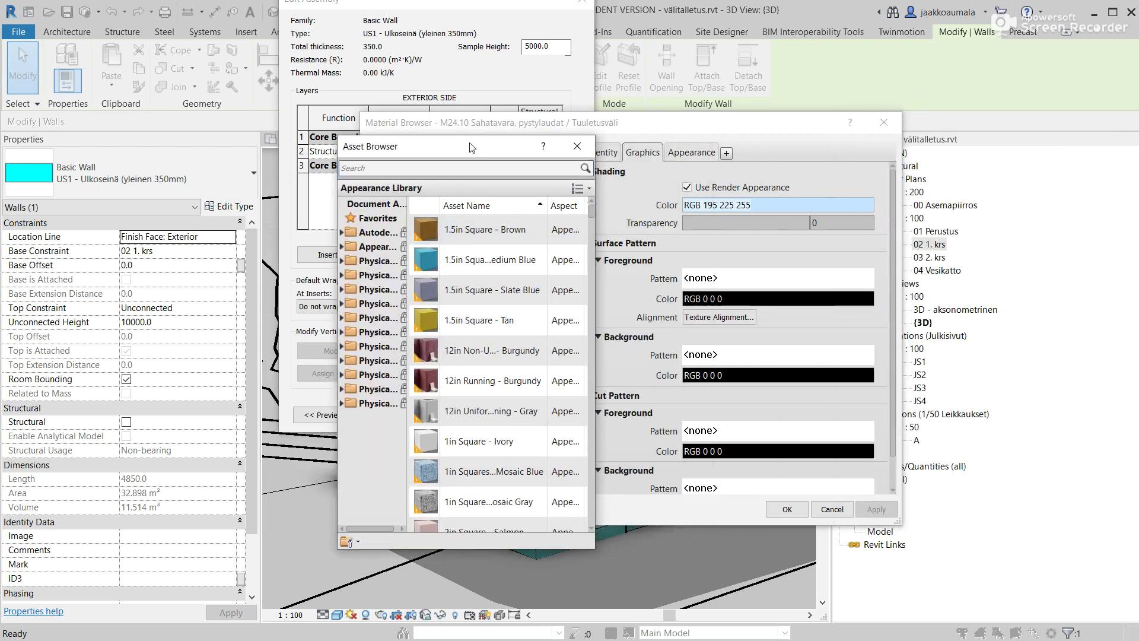
pyautogui.moveTo(473, 146); pyautogui.dragTo(460, 19)
pyautogui.moveTo(579, 420); pyautogui.dragTo(705, 600)
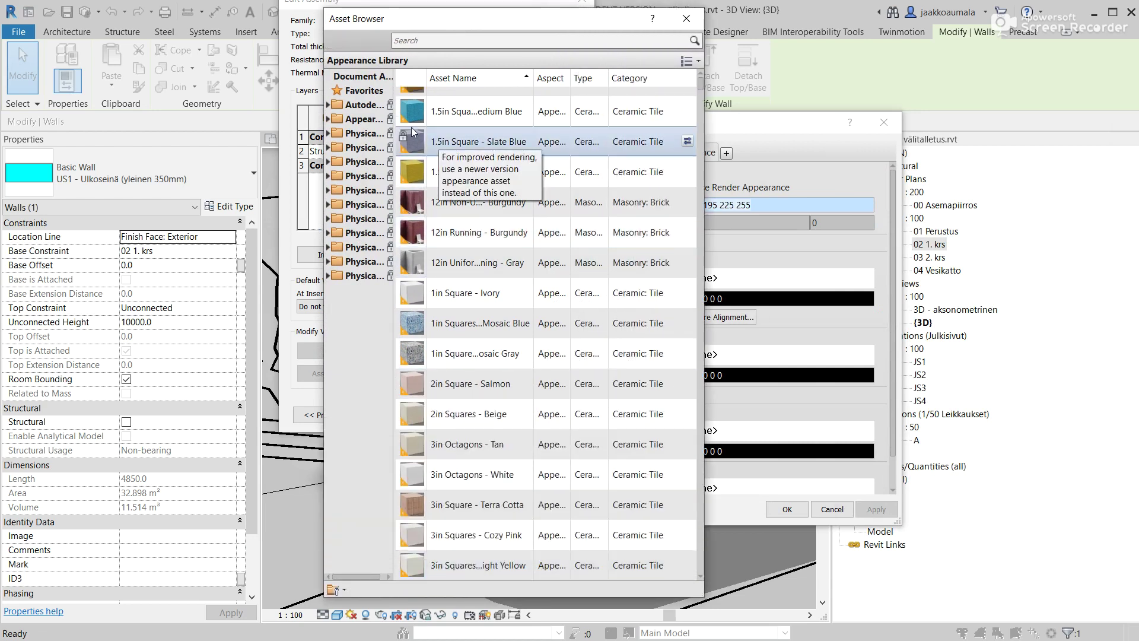
pyautogui.moveTo(392, 97); pyautogui.dragTo(521, 95)
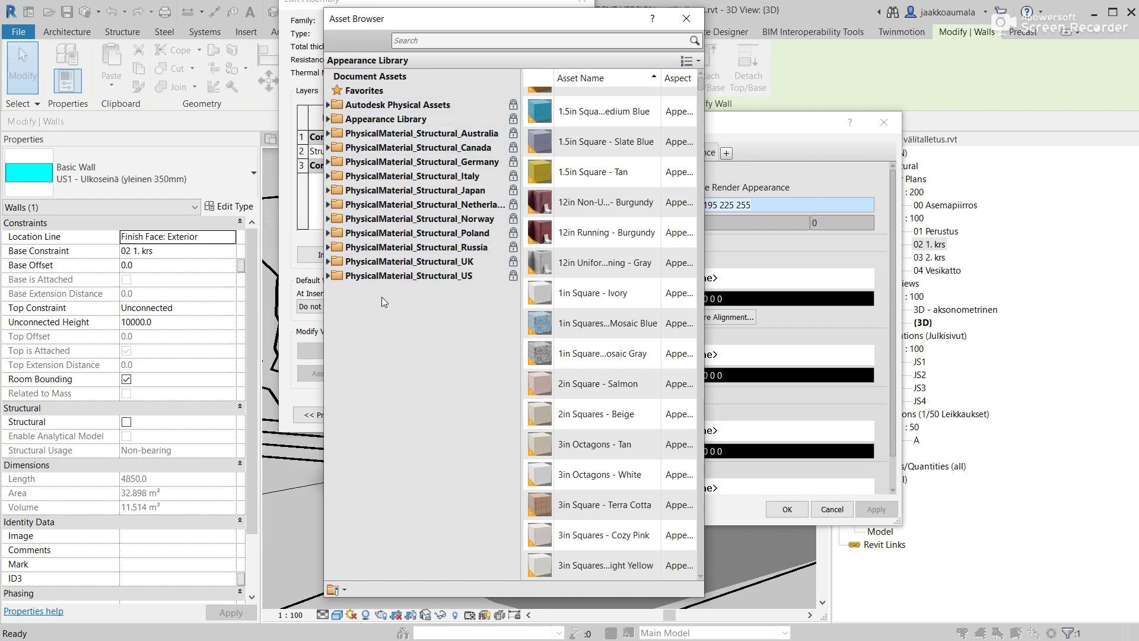
pyautogui.click(687, 18)
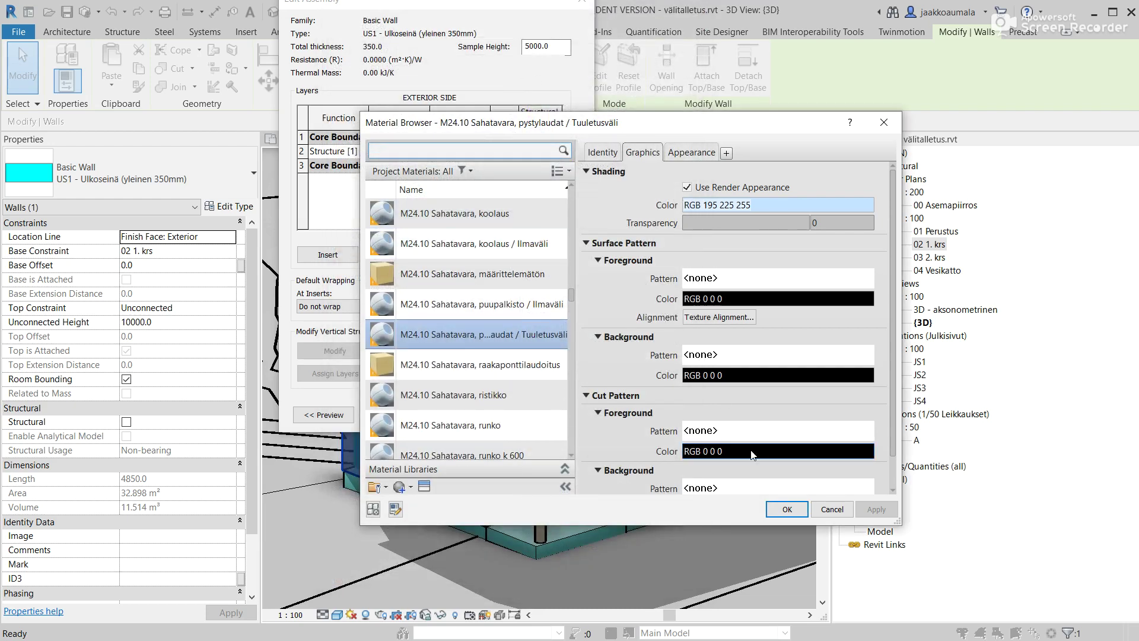
pyautogui.click(785, 509)
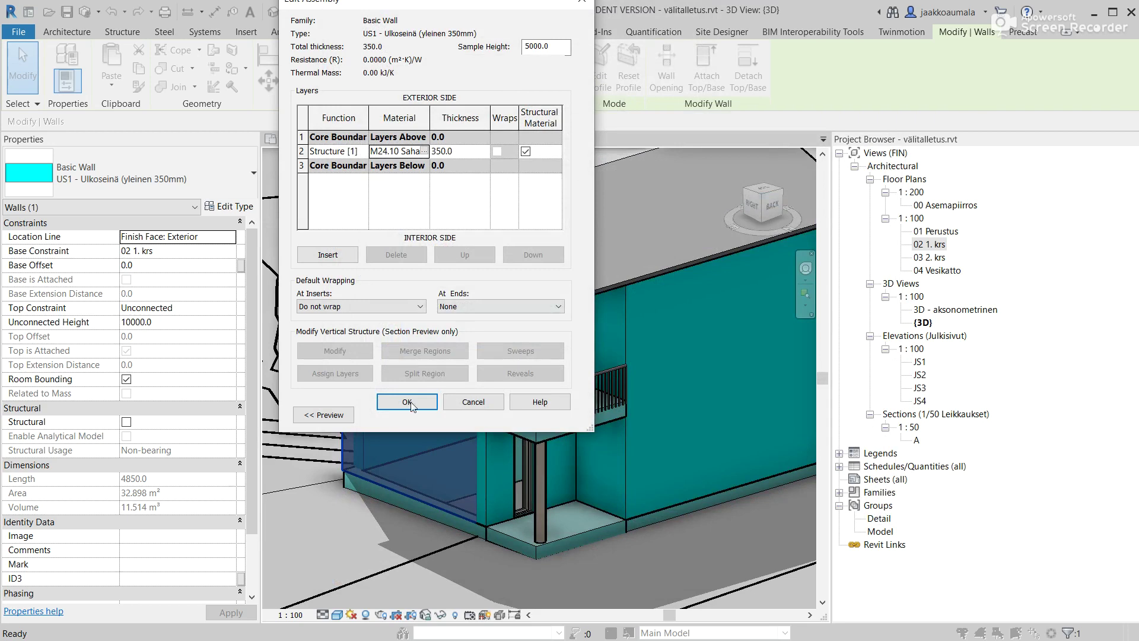
# Apply the wall assembly and type changes so exterior walls show the timber material
pyautogui.click(412, 413)
pyautogui.click(415, 414)
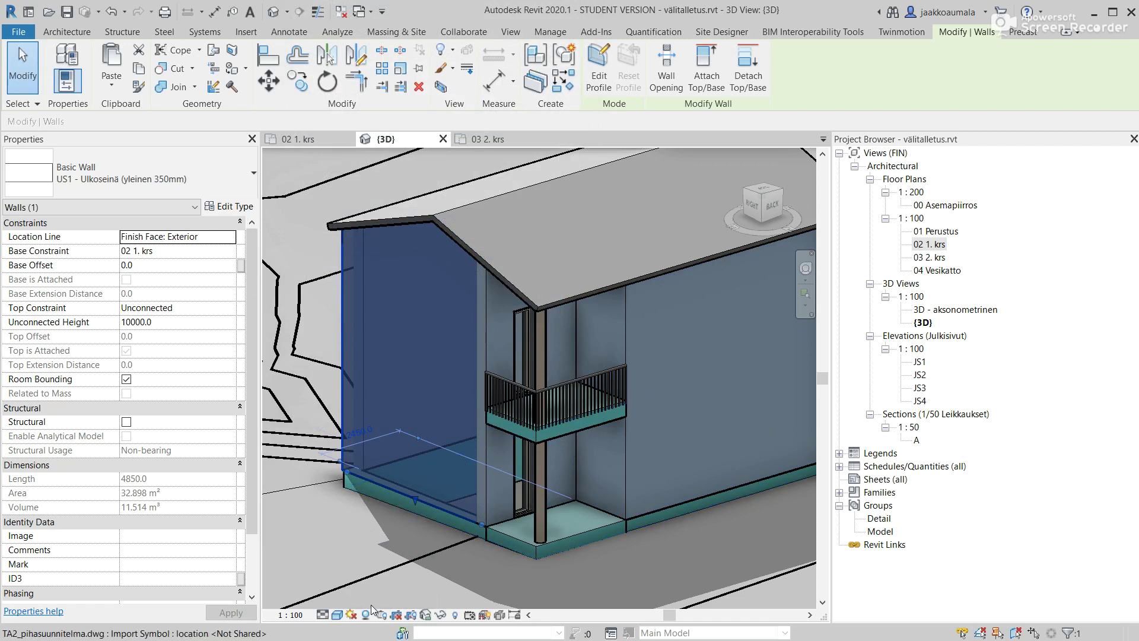
pyautogui.press('Escape')
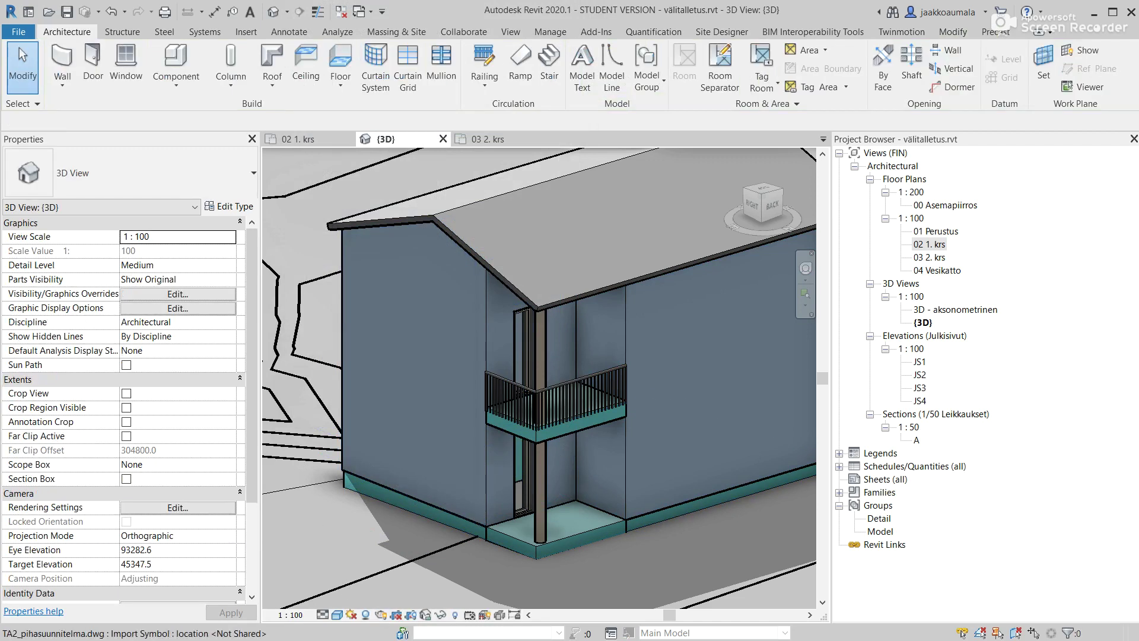
pyautogui.press('r')
pyautogui.press('r')
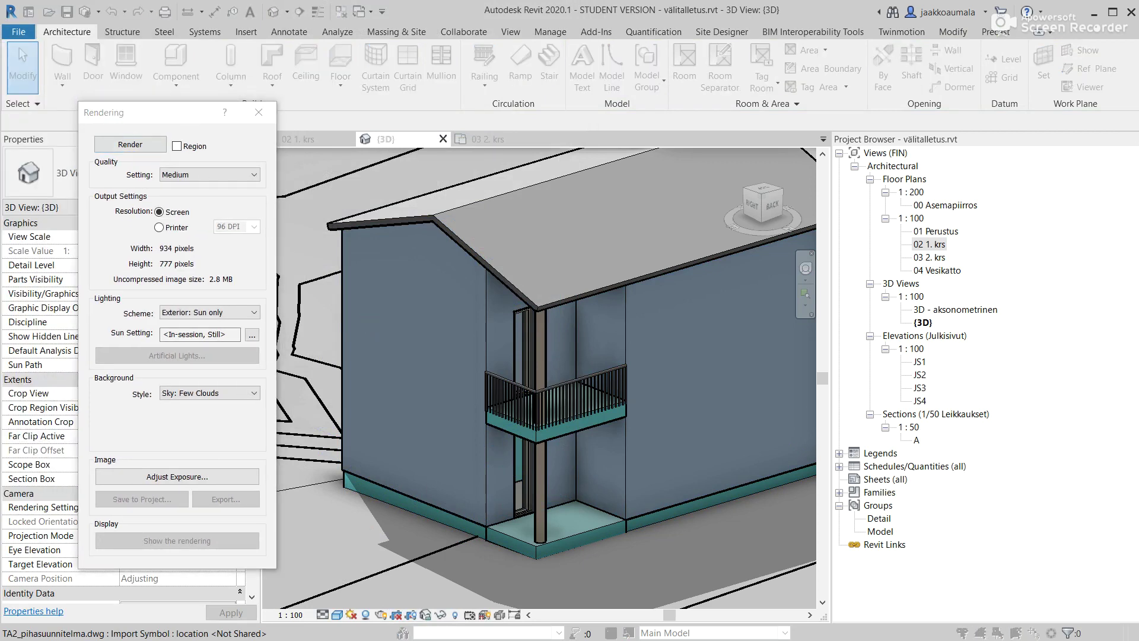
# Move the rendering progress window aside while the sun-only, few-clouds render of the 3D view runs
pyautogui.moveTo(78, 2); pyautogui.dragTo(118, 39)
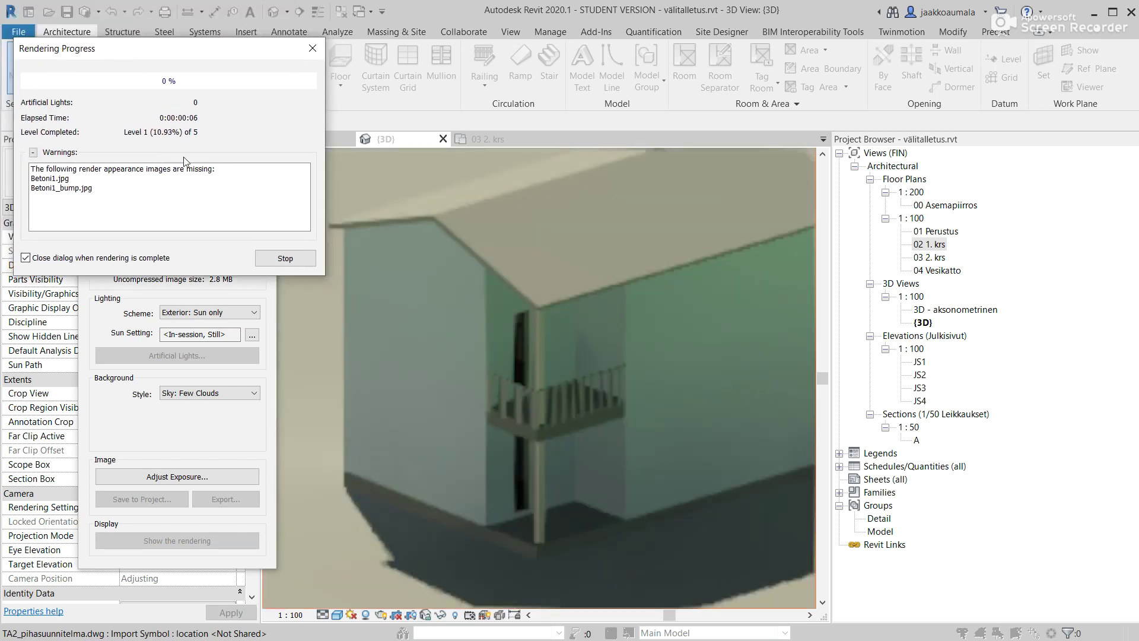